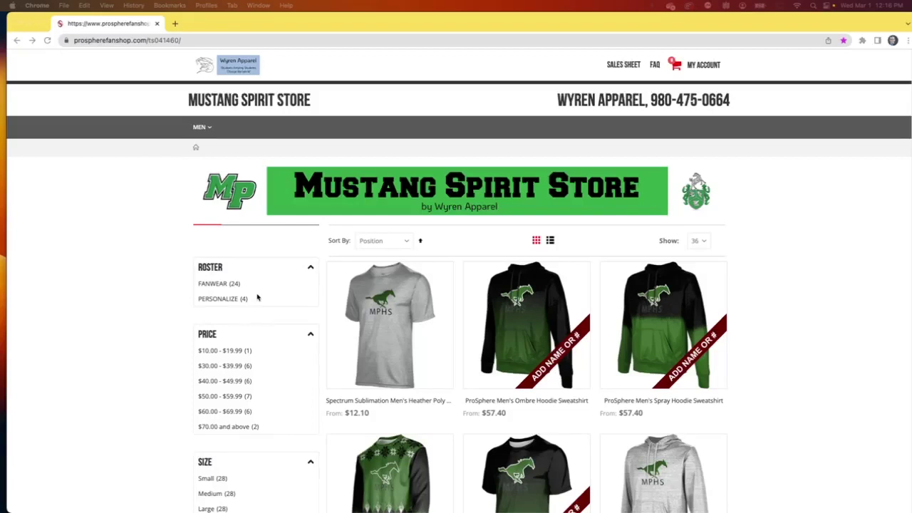
- Go to foundersport.com and open the Create 24x7 Fanstore builder
{"action": "left_click", "coordinate": [211, 40]}
{"action": "type", "text": "foundersport.com"}
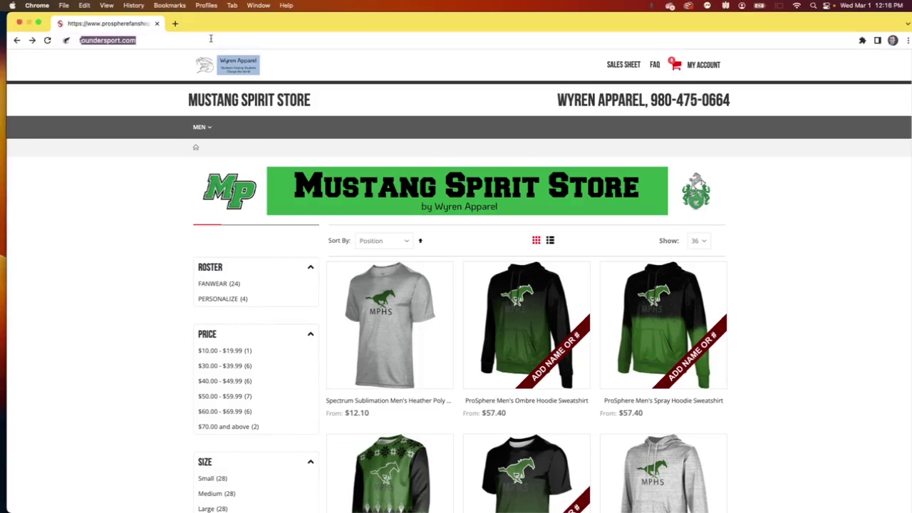
{"action": "key", "text": "Return"}
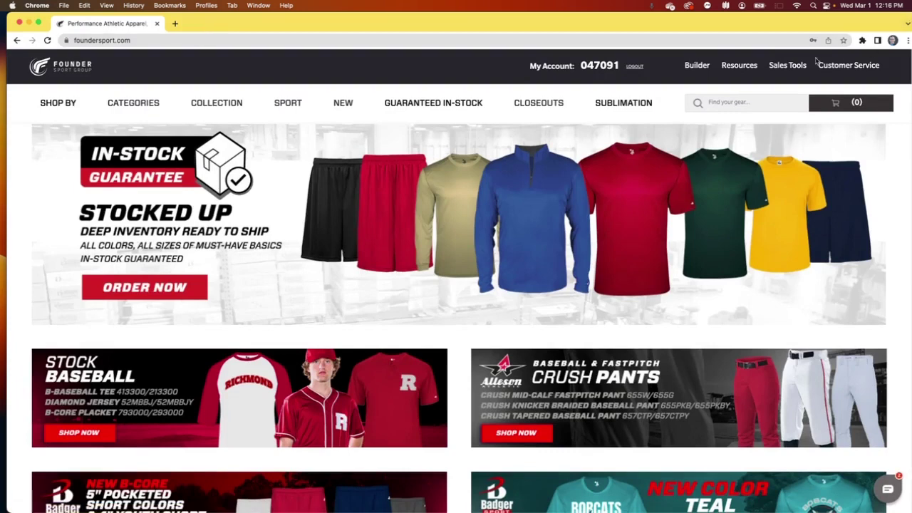
{"action": "mouse_move", "coordinate": [790, 69]}
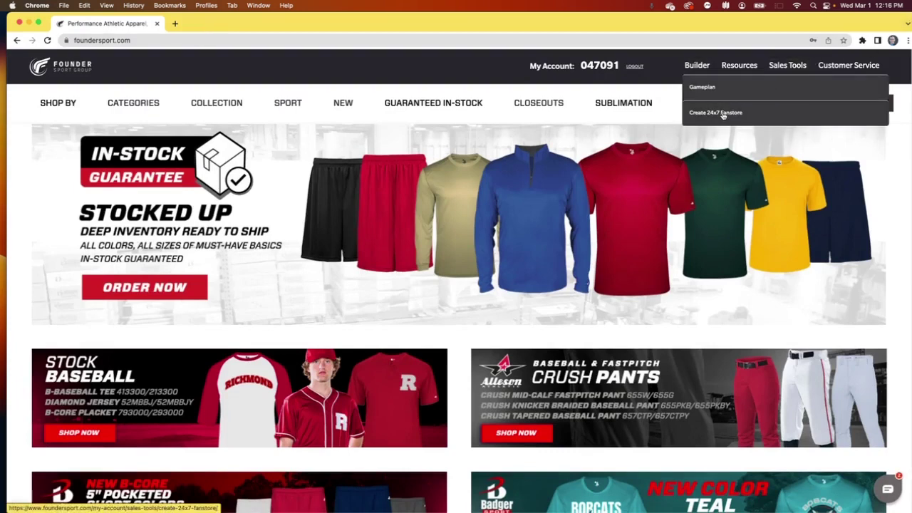
{"action": "left_click", "coordinate": [723, 115]}
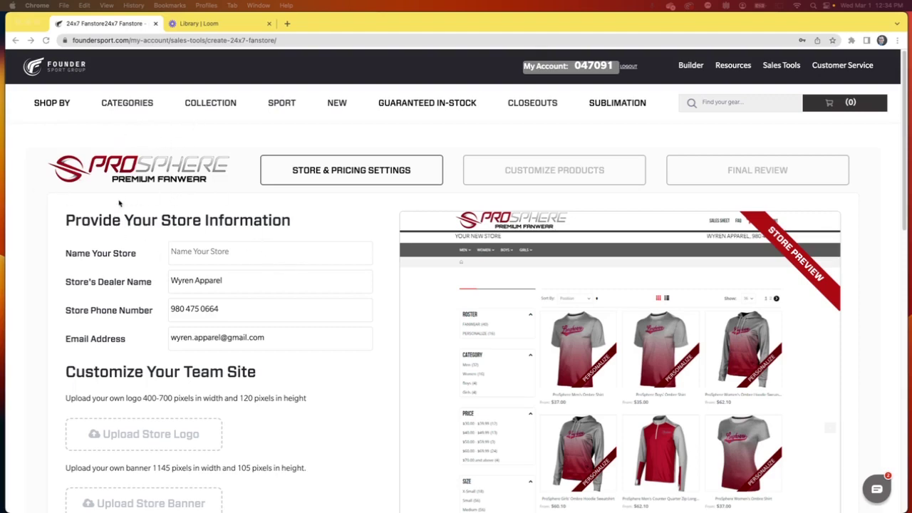
- Name the store Mustang Spirit Store in the store information
{"action": "left_click", "coordinate": [195, 252]}
{"action": "type", "text": "Mustang Spirit Store"}
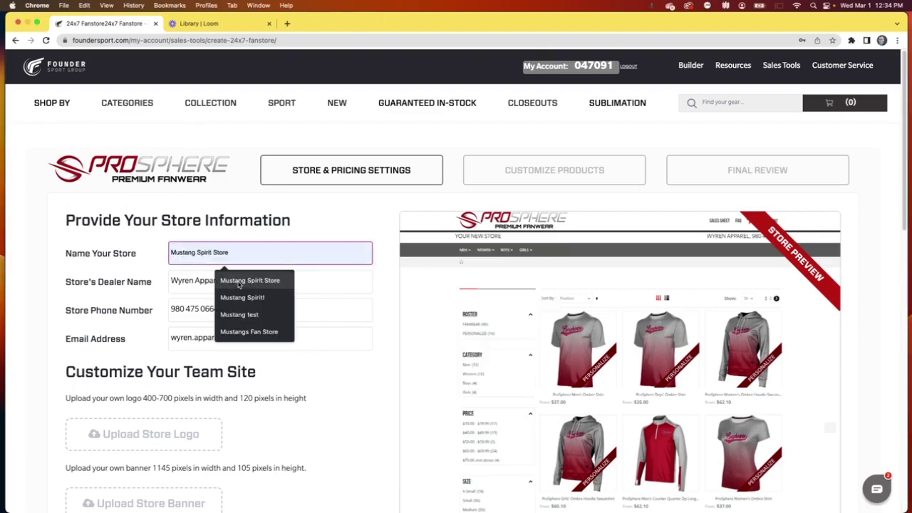
{"action": "left_click", "coordinate": [237, 281]}
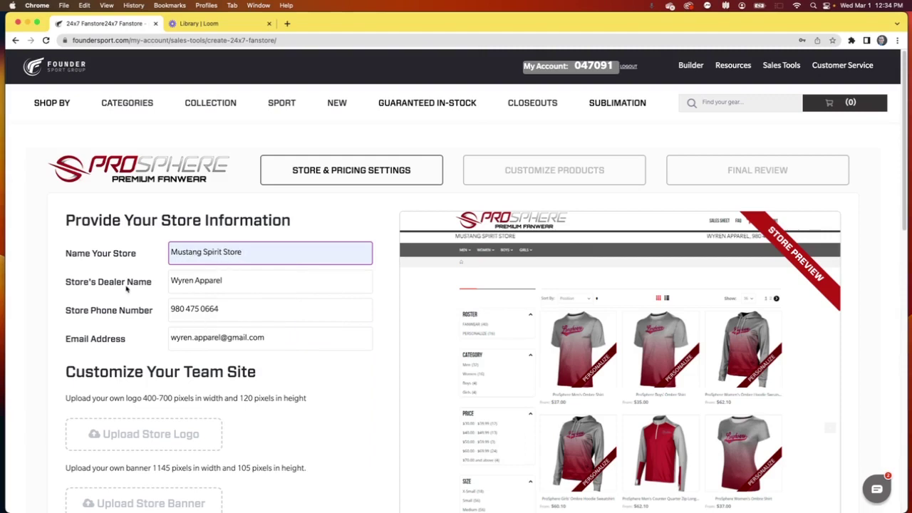
- Upload "Wyren logo simple.png" from the 24x7 Demo folder as the store logo
{"action": "scroll", "coordinate": [112, 360], "scroll_direction": "down", "scroll_amount": 1}
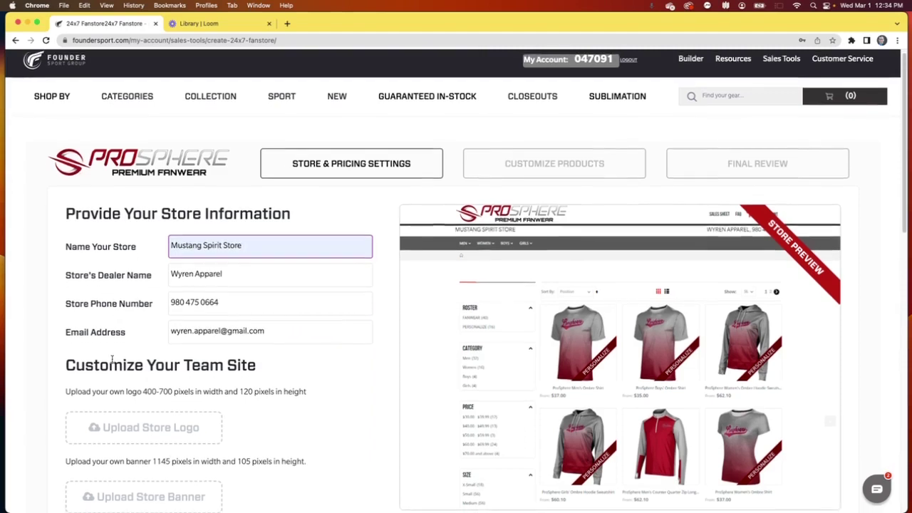
{"action": "scroll", "coordinate": [112, 359], "scroll_direction": "down", "scroll_amount": 1}
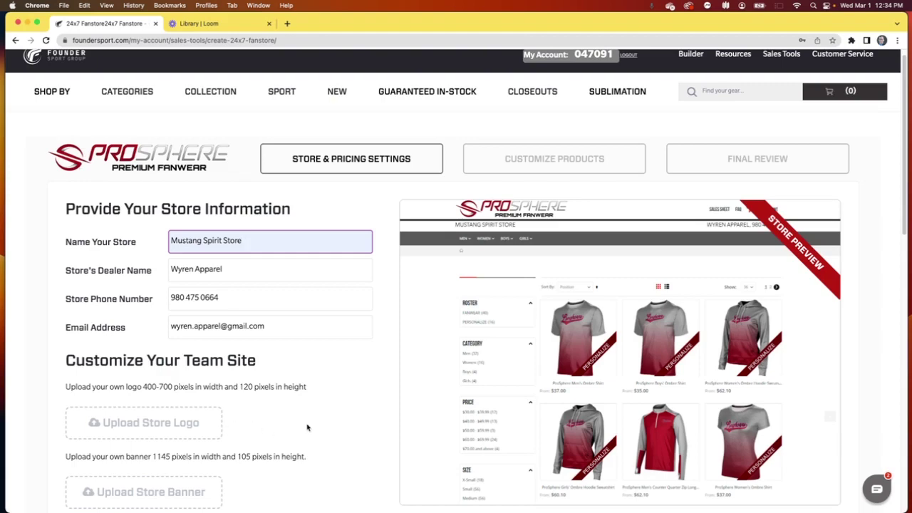
{"action": "scroll", "coordinate": [307, 428], "scroll_direction": "down", "scroll_amount": 3}
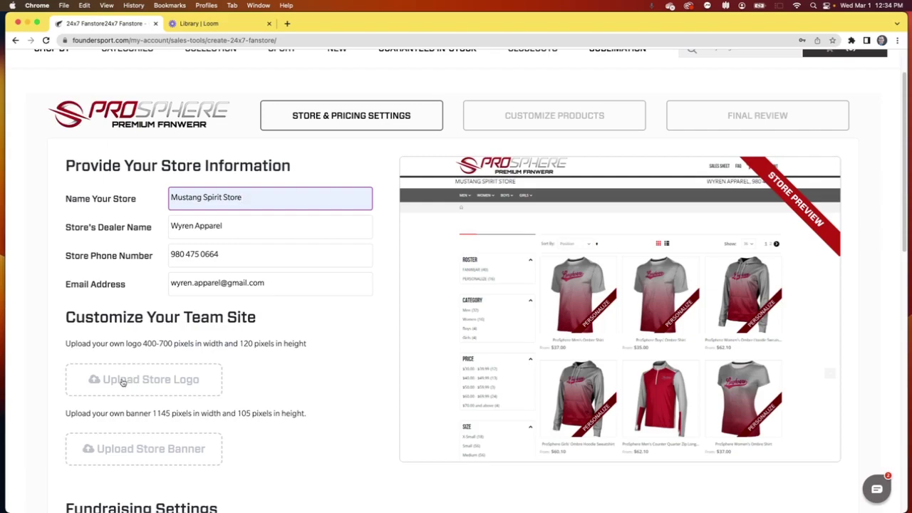
{"action": "left_click", "coordinate": [122, 384]}
{"action": "left_click", "coordinate": [341, 201]}
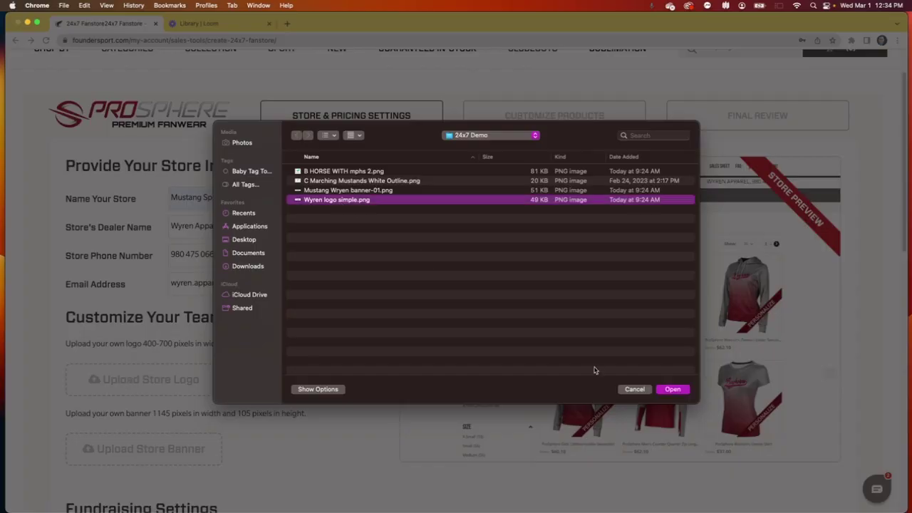
{"action": "left_click", "coordinate": [673, 389]}
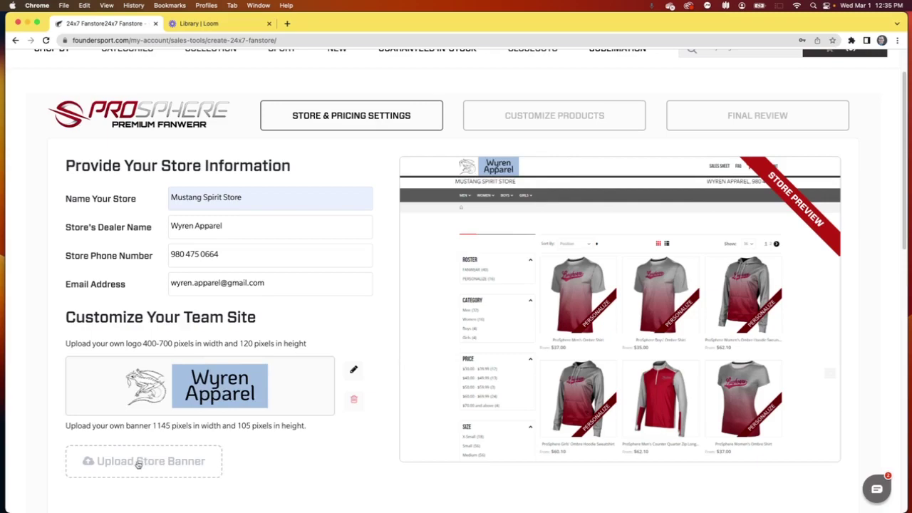
- Upload "Mustang Wryen banner-01.png" as the store banner
{"action": "left_click", "coordinate": [139, 463]}
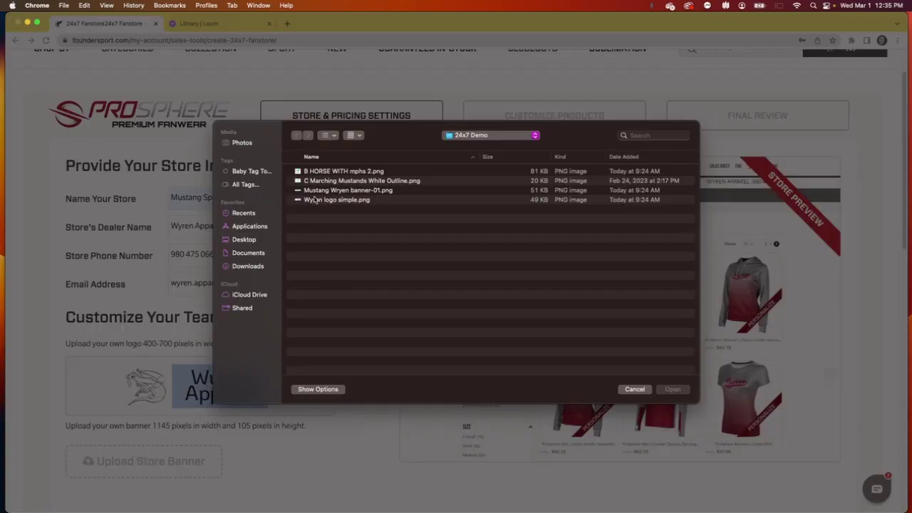
{"action": "left_click", "coordinate": [316, 191]}
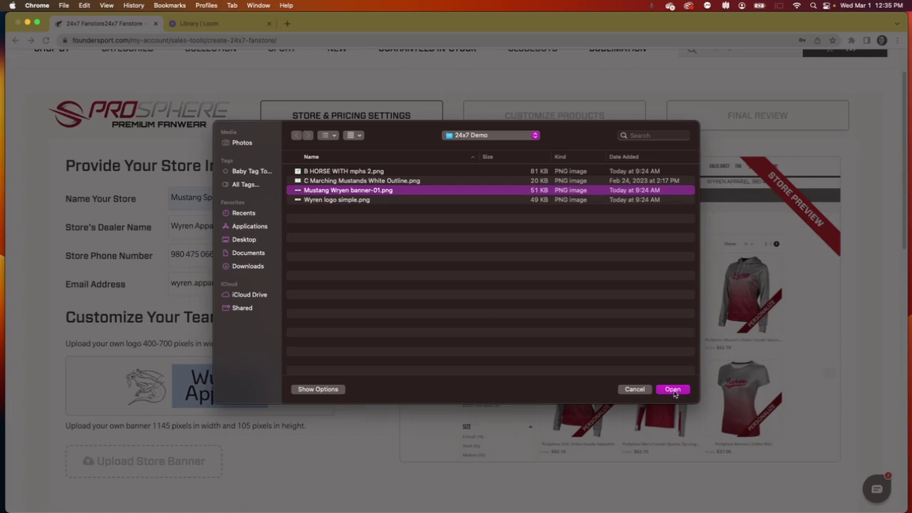
{"action": "left_click", "coordinate": [673, 390]}
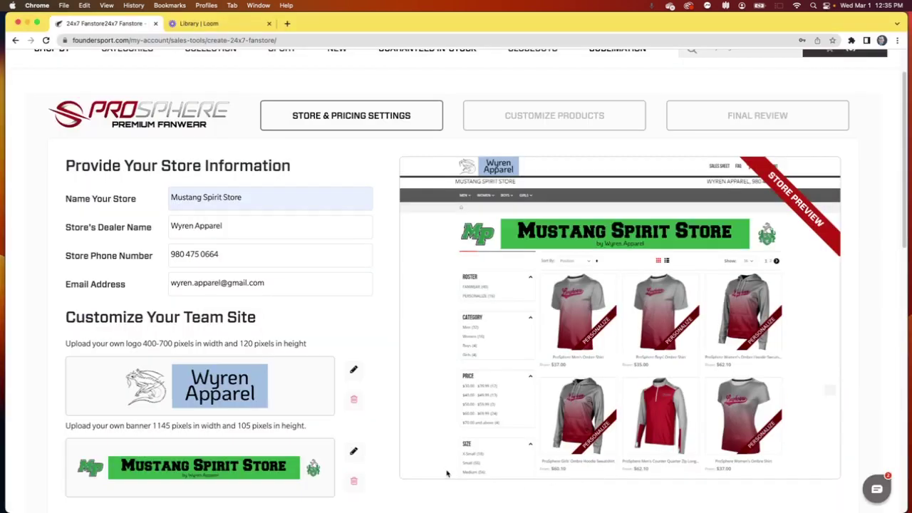
- Enable fundraising with an amount of $1.00 and the message "A portion of all sales goes to the PTA"
{"action": "scroll", "coordinate": [421, 325], "scroll_direction": "down", "scroll_amount": 5}
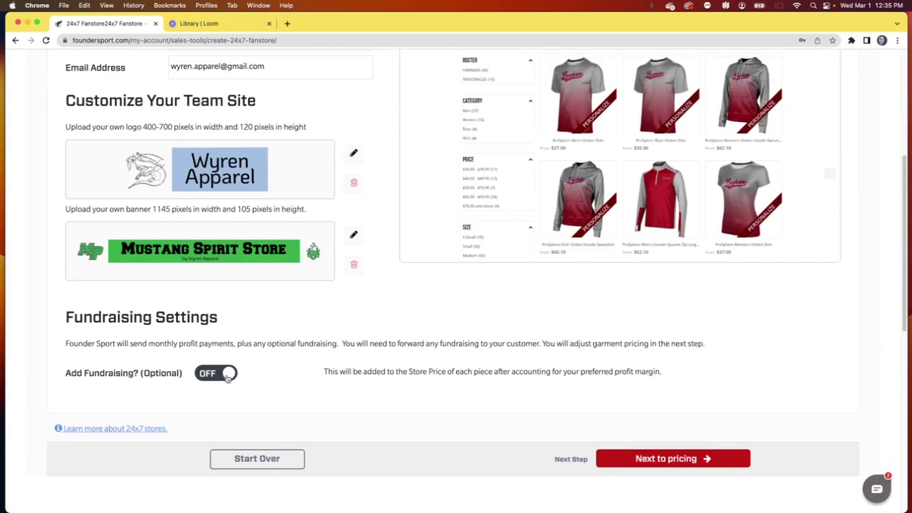
{"action": "left_click", "coordinate": [226, 375]}
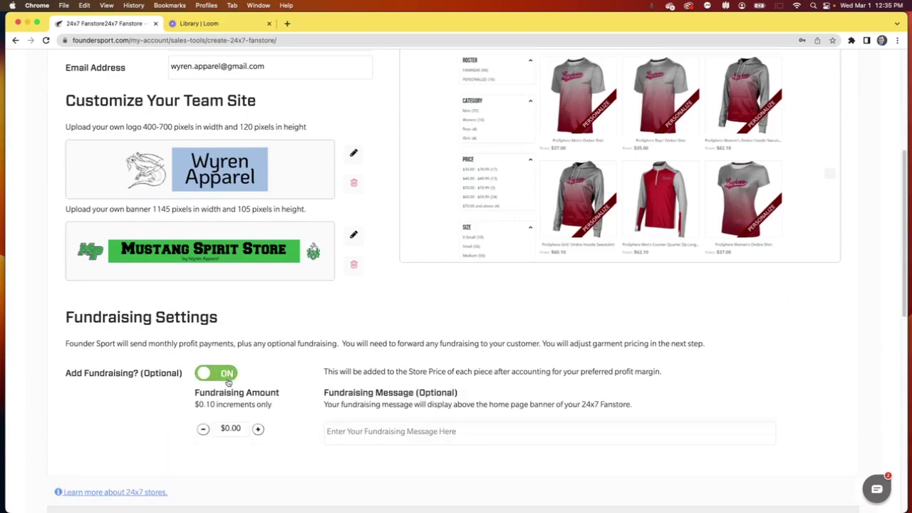
{"action": "left_click", "coordinate": [229, 429]}
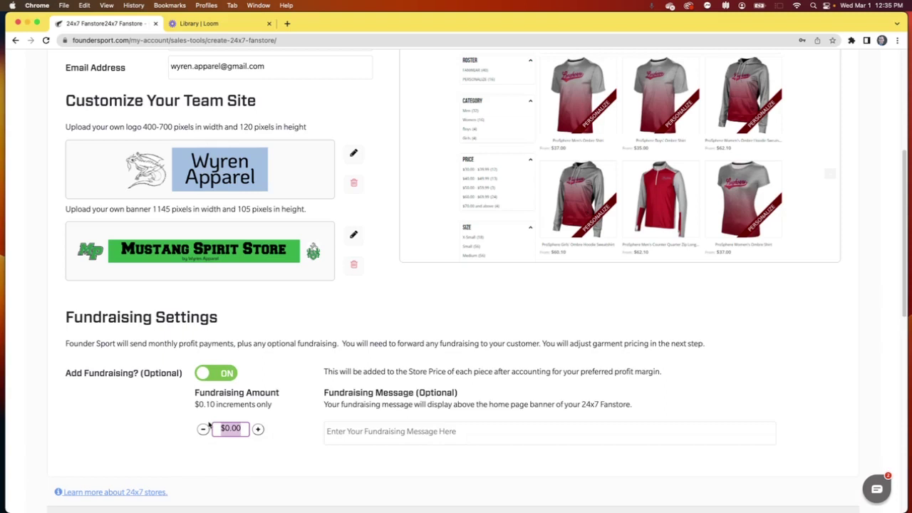
{"action": "type", "text": "1"}
{"action": "key", "text": "Tab"}
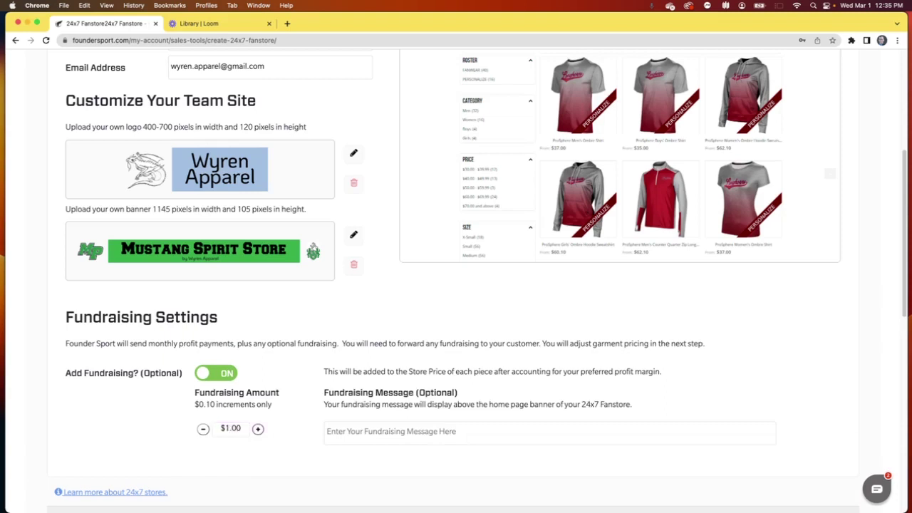
{"action": "left_click", "coordinate": [348, 432]}
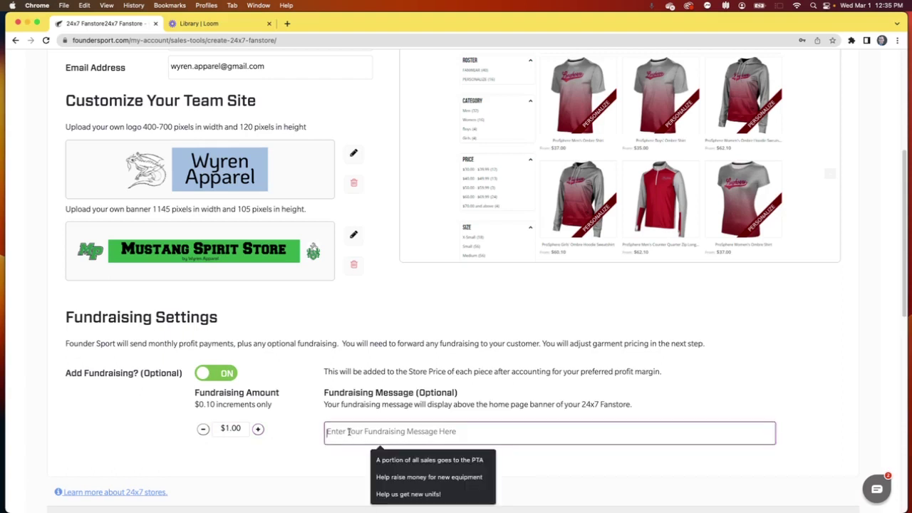
{"action": "left_click", "coordinate": [391, 460]}
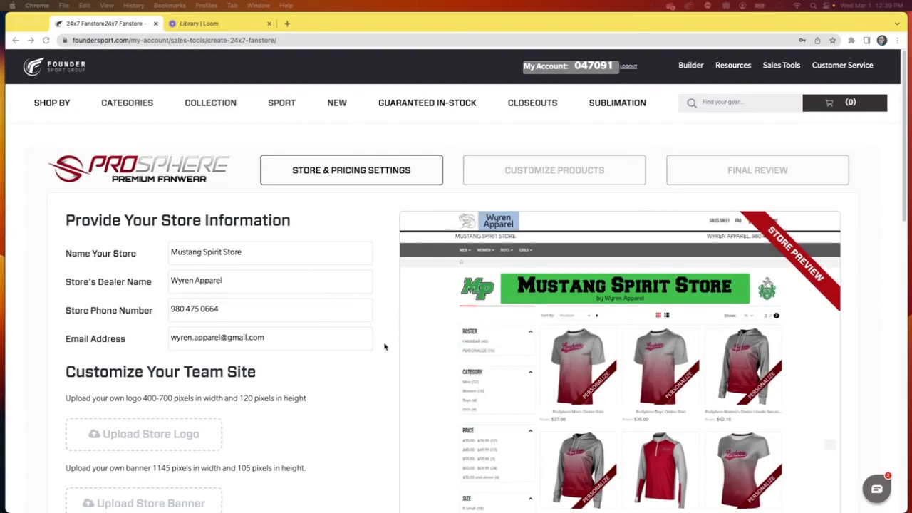
- Continue to the product customization stage and upload "B HORSE WITH mphs 2.png" as the team logo
{"action": "scroll", "coordinate": [385, 350], "scroll_direction": "down", "scroll_amount": 3}
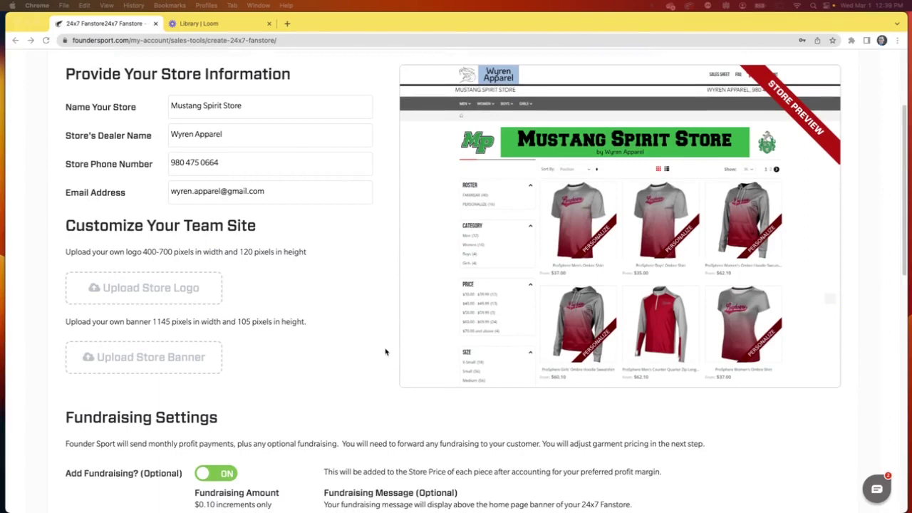
{"action": "scroll", "coordinate": [554, 417], "scroll_direction": "down", "scroll_amount": 7}
{"action": "left_click", "coordinate": [672, 347]}
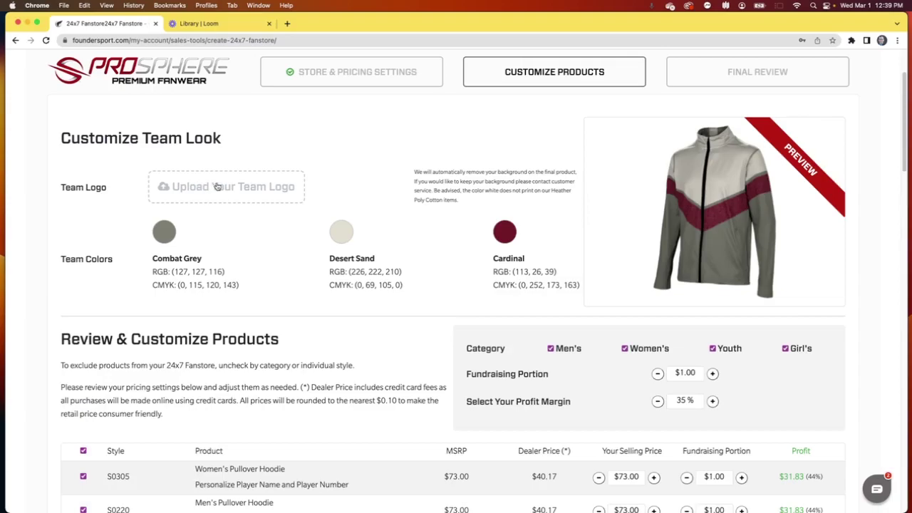
{"action": "left_click", "coordinate": [218, 186]}
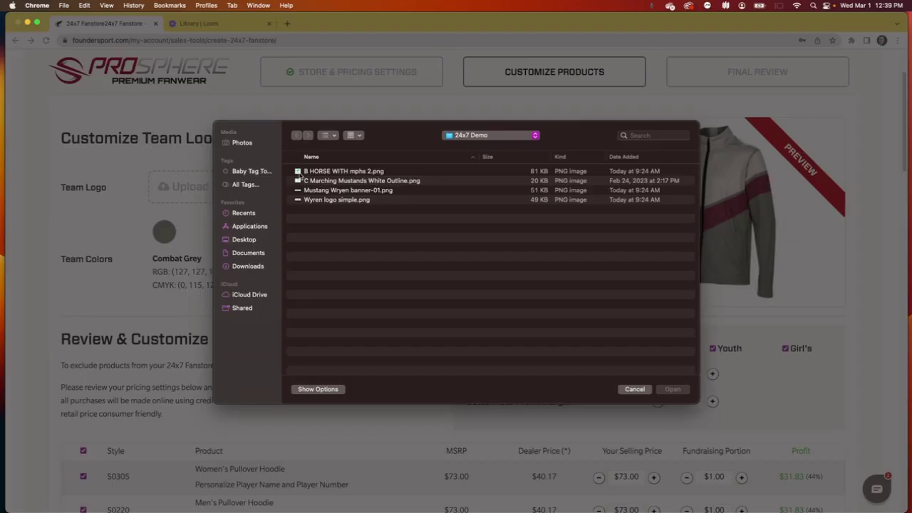
{"action": "left_click", "coordinate": [305, 172]}
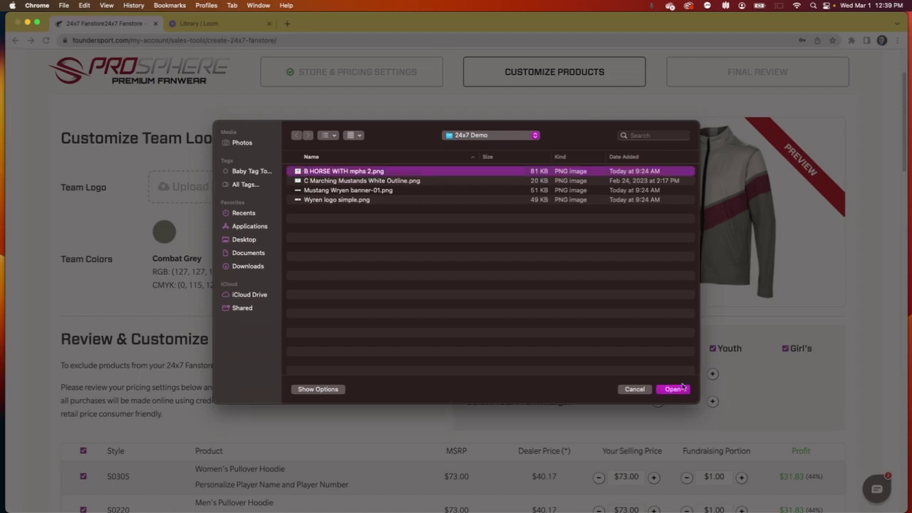
{"action": "left_click", "coordinate": [680, 390]}
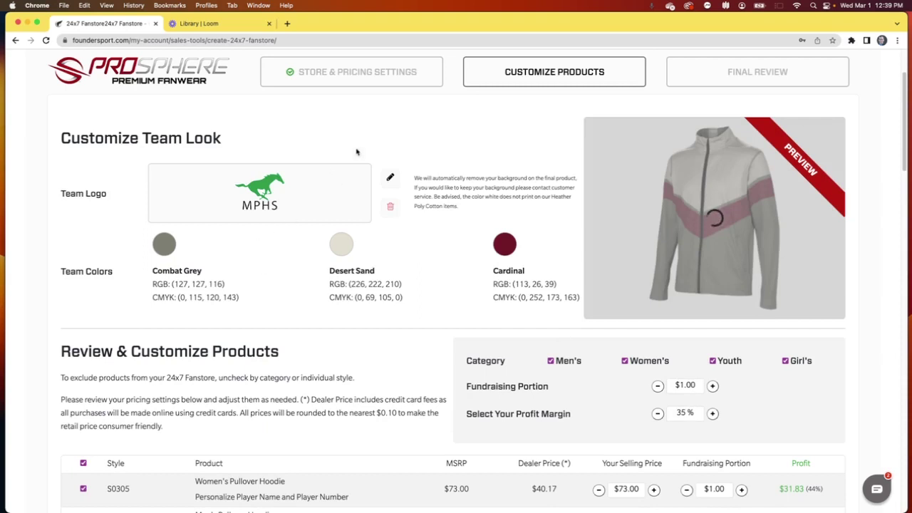
- Set the three team colors to Kelly Green, Black and White, in that order
{"action": "left_click", "coordinate": [164, 245]}
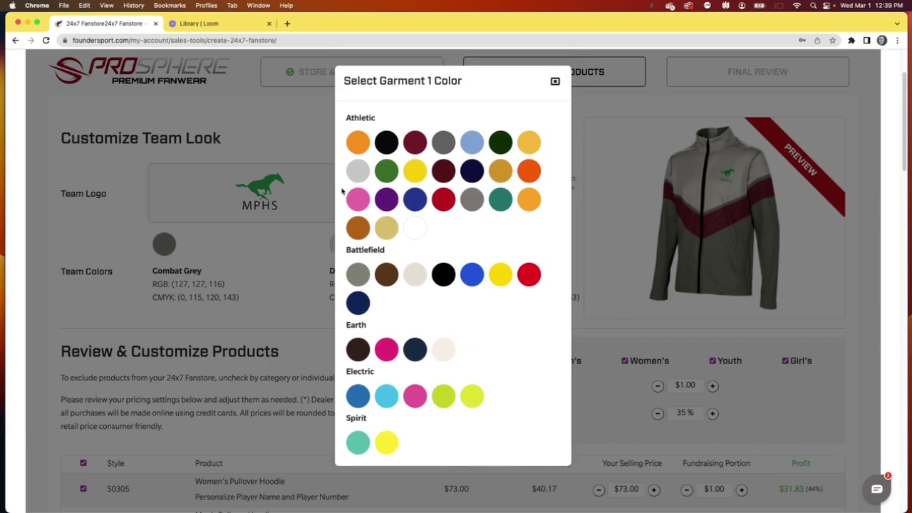
{"action": "left_click", "coordinate": [388, 174]}
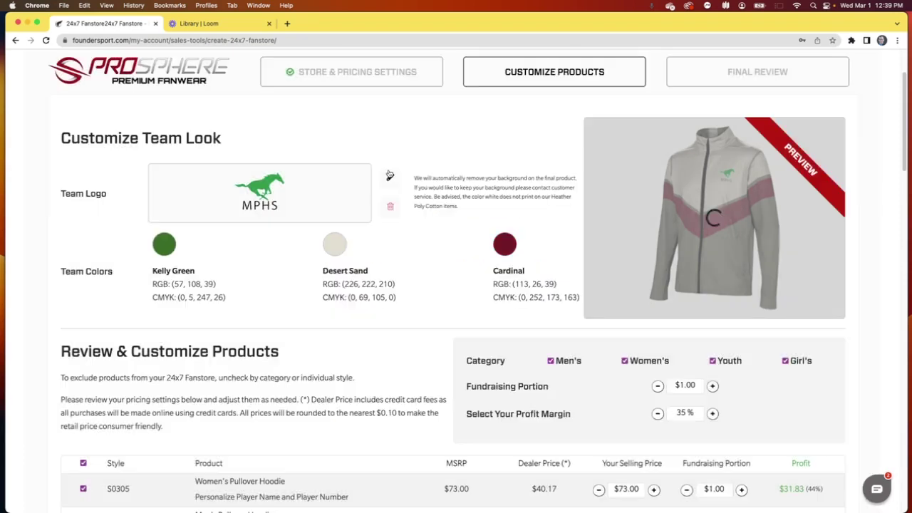
{"action": "left_click", "coordinate": [337, 246]}
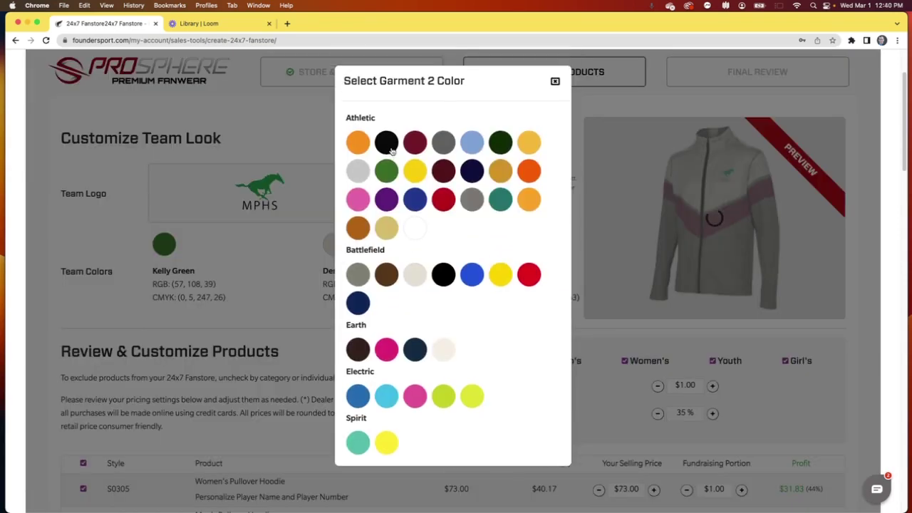
{"action": "left_click", "coordinate": [386, 141]}
{"action": "left_click", "coordinate": [503, 246]}
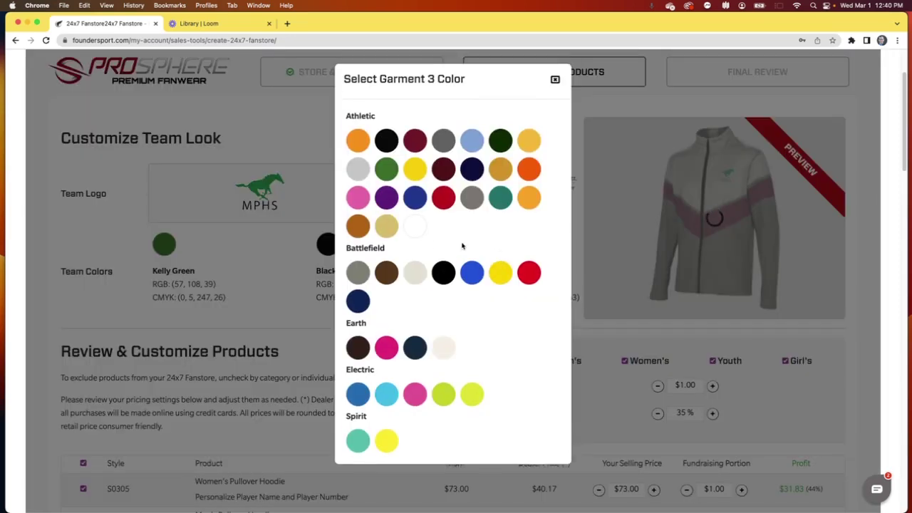
{"action": "left_click", "coordinate": [414, 226]}
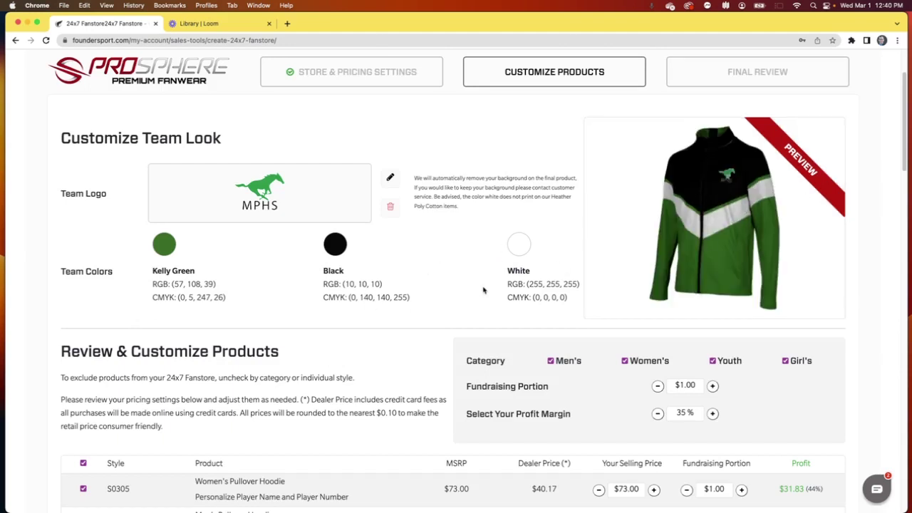
- Exclude the Youth and Girl's categories from the store's products
{"action": "scroll", "coordinate": [525, 281], "scroll_direction": "down", "scroll_amount": 5}
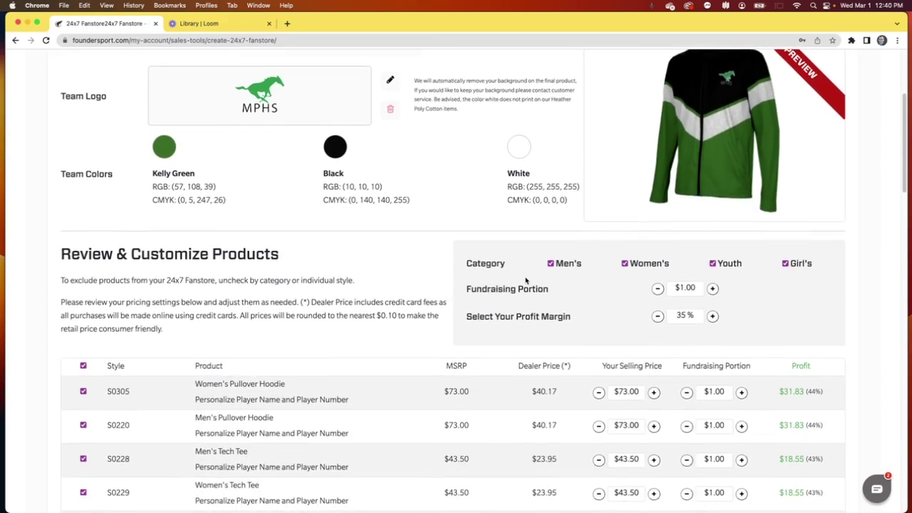
{"action": "scroll", "coordinate": [525, 282], "scroll_direction": "down", "scroll_amount": 2}
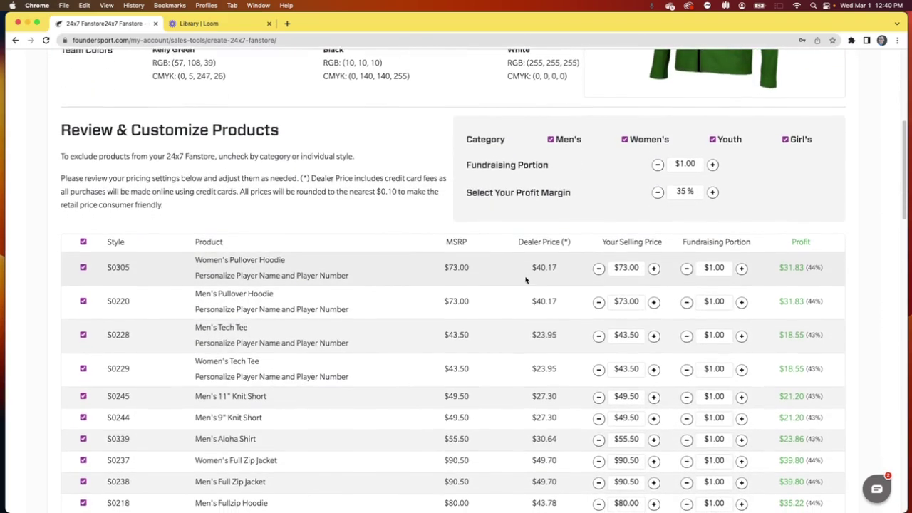
{"action": "scroll", "coordinate": [525, 280], "scroll_direction": "down", "scroll_amount": 2}
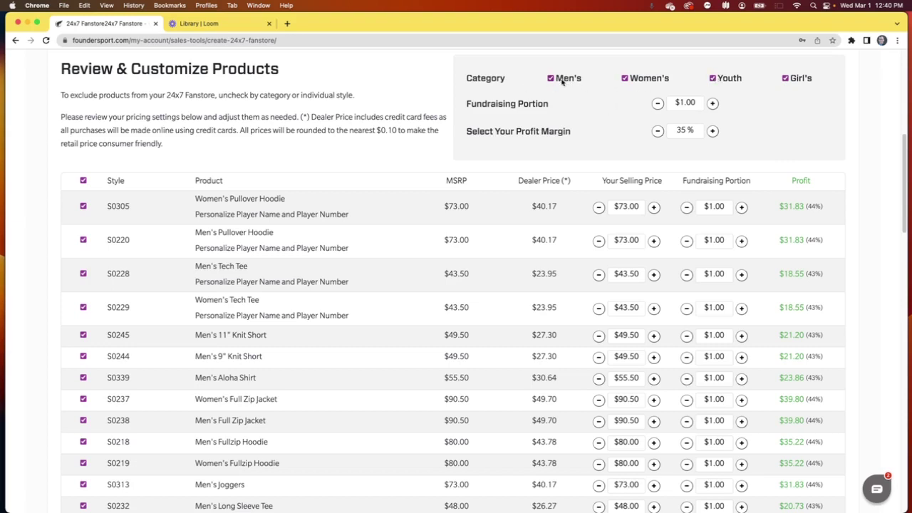
{"action": "left_click", "coordinate": [712, 79]}
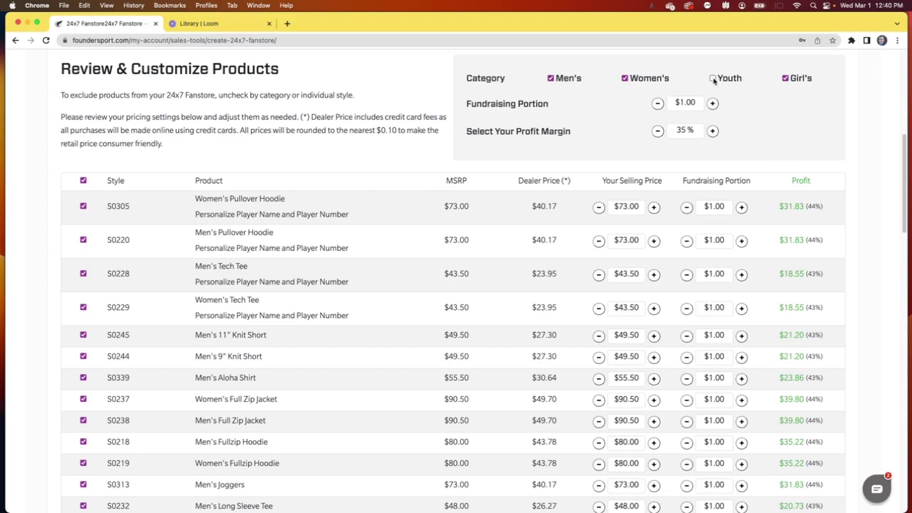
{"action": "left_click", "coordinate": [785, 79]}
{"action": "scroll", "coordinate": [763, 129], "scroll_direction": "down", "scroll_amount": 1}
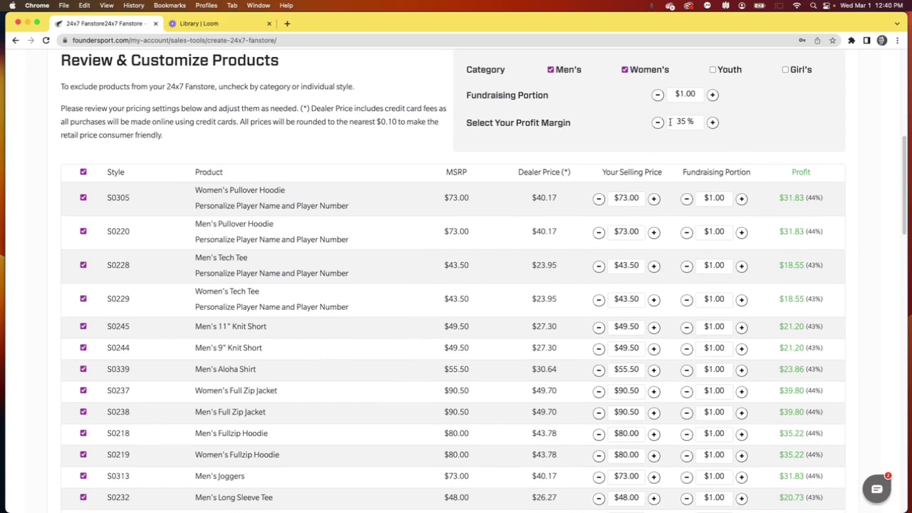
- Set the store's overall profit margin to 40%
{"action": "left_click", "coordinate": [677, 121]}
{"action": "key", "text": "BackSpace"}
{"action": "type", "text": "40"}
{"action": "left_click", "coordinate": [757, 127]}
- Set the store's overall profit margin to 35%
{"action": "left_click", "coordinate": [685, 122]}
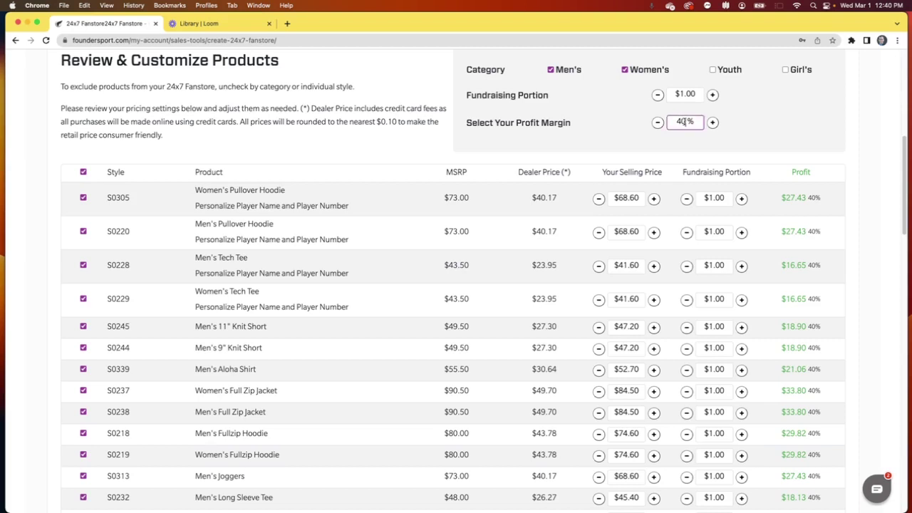
{"action": "left_click_drag", "start_coordinate": [685, 121], "coordinate": [670, 120]}
{"action": "type", "text": "35"}
{"action": "left_click", "coordinate": [762, 103]}
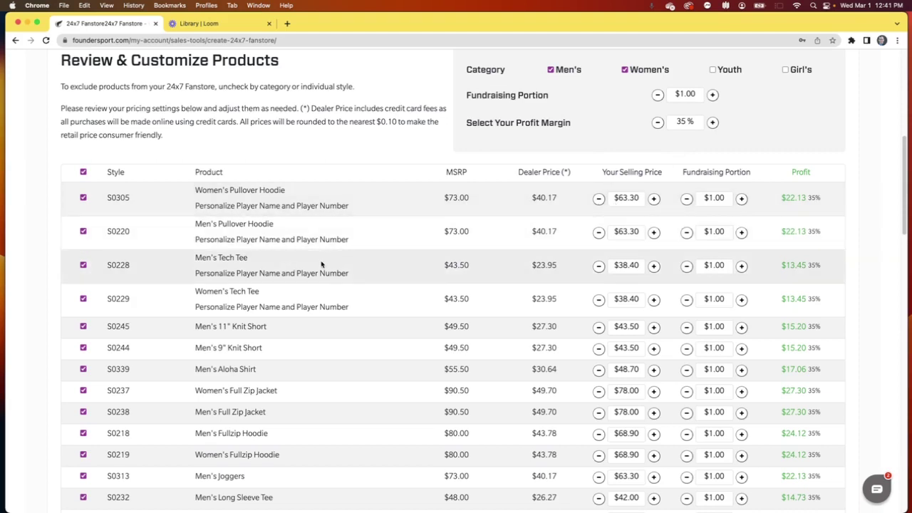
- Exclude the Men's 11" Knit Short and the Men's 9" Knit Short from the store's products
{"action": "scroll", "coordinate": [321, 265], "scroll_direction": "down", "scroll_amount": 2}
{"action": "scroll", "coordinate": [171, 249], "scroll_direction": "down", "scroll_amount": 2}
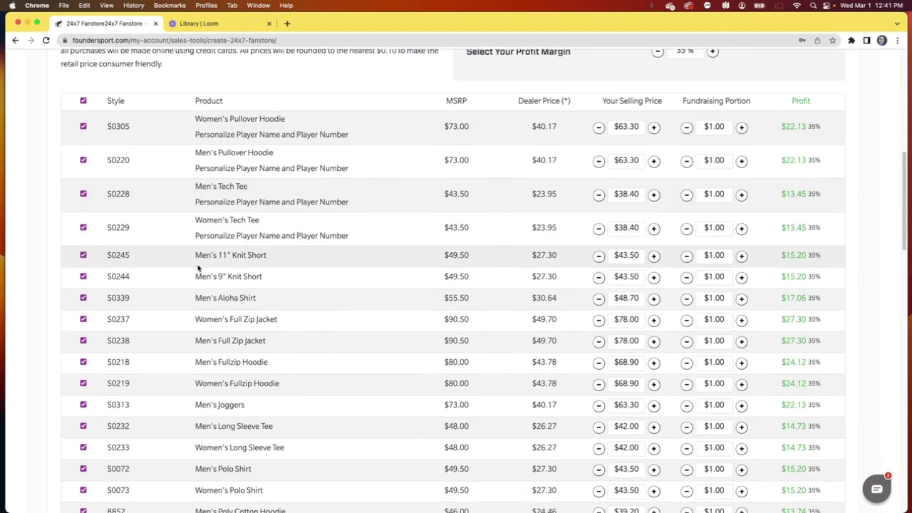
{"action": "scroll", "coordinate": [198, 267], "scroll_direction": "down", "scroll_amount": 1}
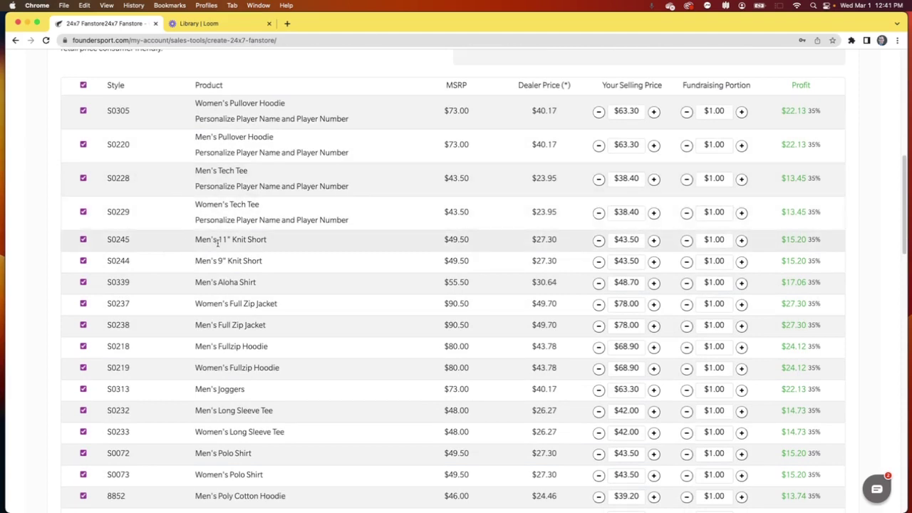
{"action": "left_click", "coordinate": [83, 241]}
{"action": "left_click", "coordinate": [83, 260]}
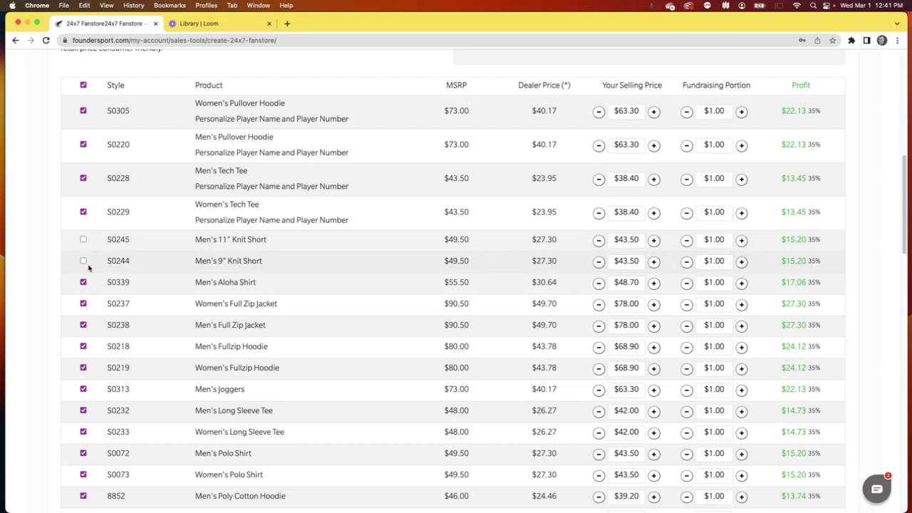
- Exclude the Men's Short Sleeve Hooded Tee, Men's and Women's Replica Football Jerseys, Men's Replica Basketball Jersey and Men's Joggers from the store
{"action": "scroll", "coordinate": [110, 285], "scroll_direction": "down", "scroll_amount": 2}
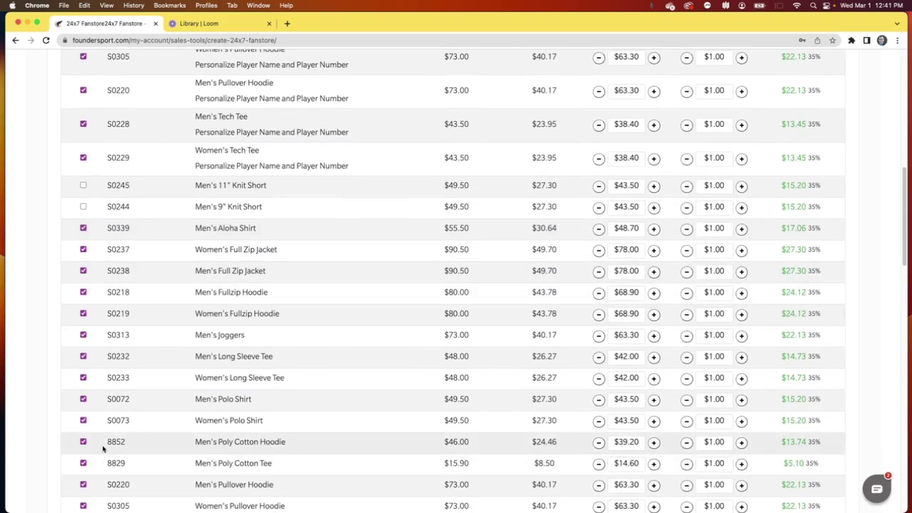
{"action": "scroll", "coordinate": [108, 444], "scroll_direction": "down", "scroll_amount": 3}
{"action": "scroll", "coordinate": [102, 442], "scroll_direction": "down", "scroll_amount": 5}
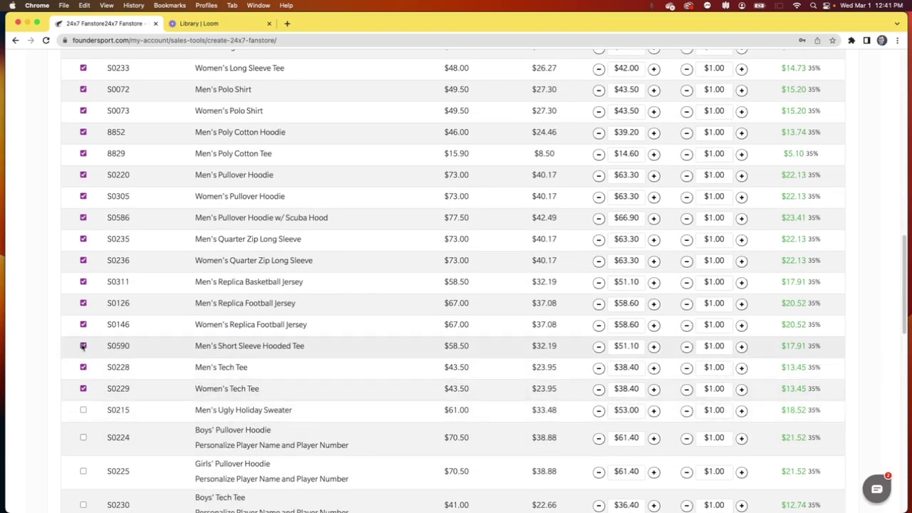
{"action": "left_click", "coordinate": [83, 303]}
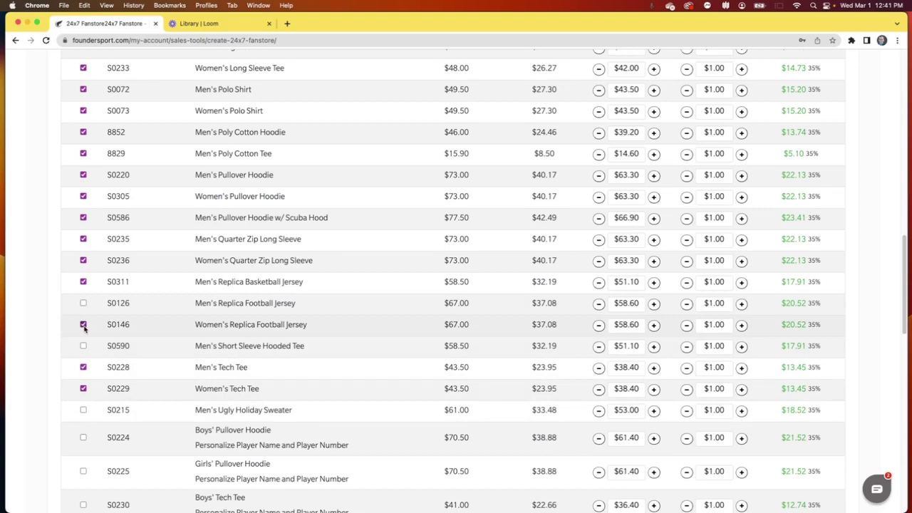
{"action": "left_click", "coordinate": [83, 324]}
{"action": "left_click", "coordinate": [84, 282]}
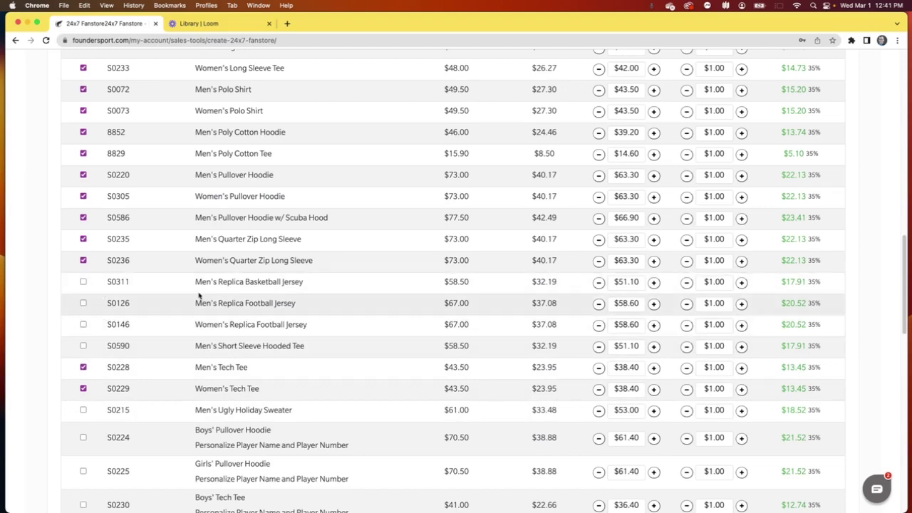
{"action": "scroll", "coordinate": [192, 279], "scroll_direction": "up", "scroll_amount": 5}
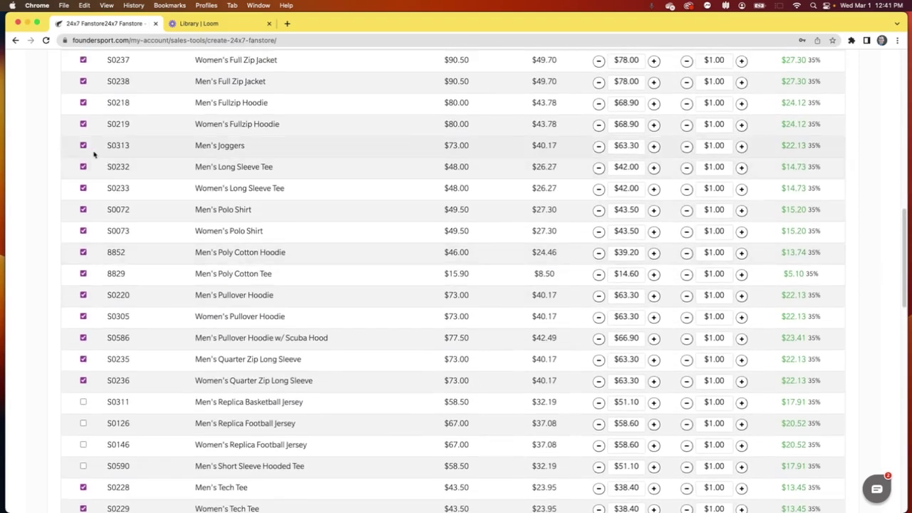
{"action": "left_click", "coordinate": [83, 142]}
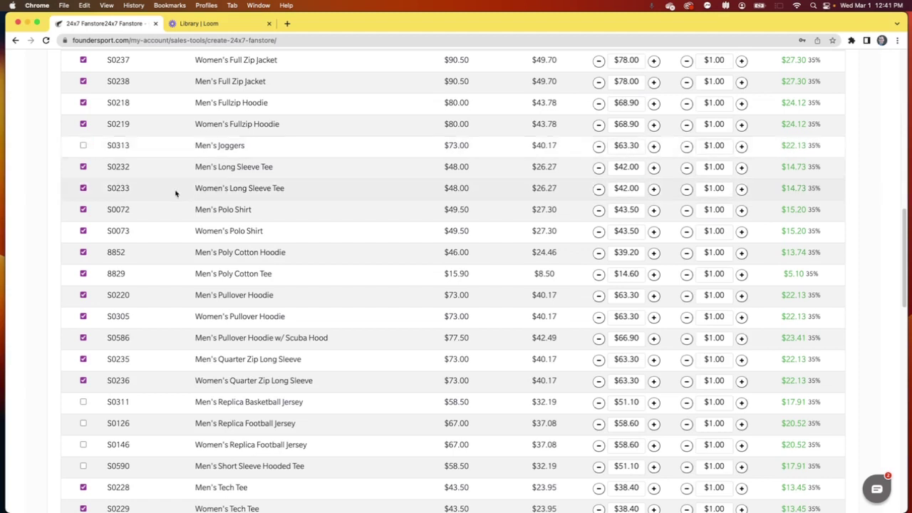
- Exclude the non-personalized Women's Tech Tee and Men's Tech Tee from the store's products
{"action": "scroll", "coordinate": [172, 195], "scroll_direction": "up", "scroll_amount": 1}
{"action": "scroll", "coordinate": [171, 194], "scroll_direction": "up", "scroll_amount": 5}
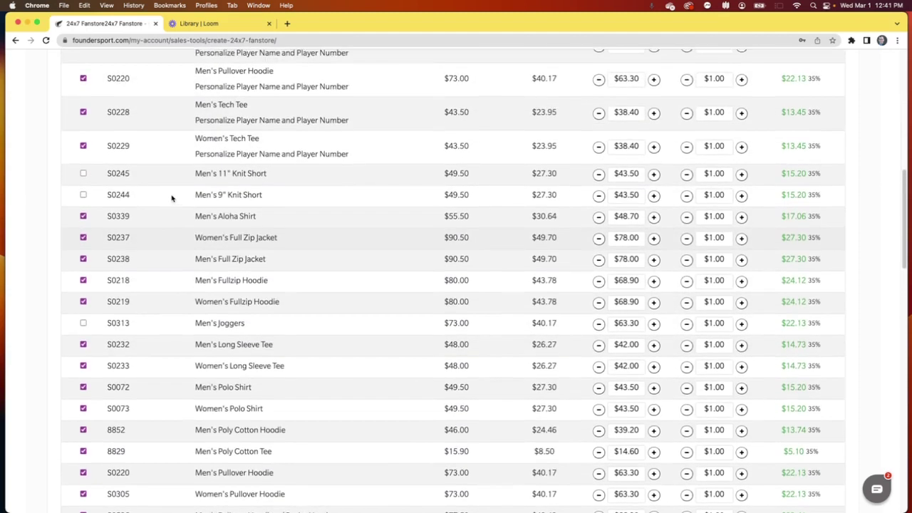
{"action": "scroll", "coordinate": [173, 198], "scroll_direction": "up", "scroll_amount": 3}
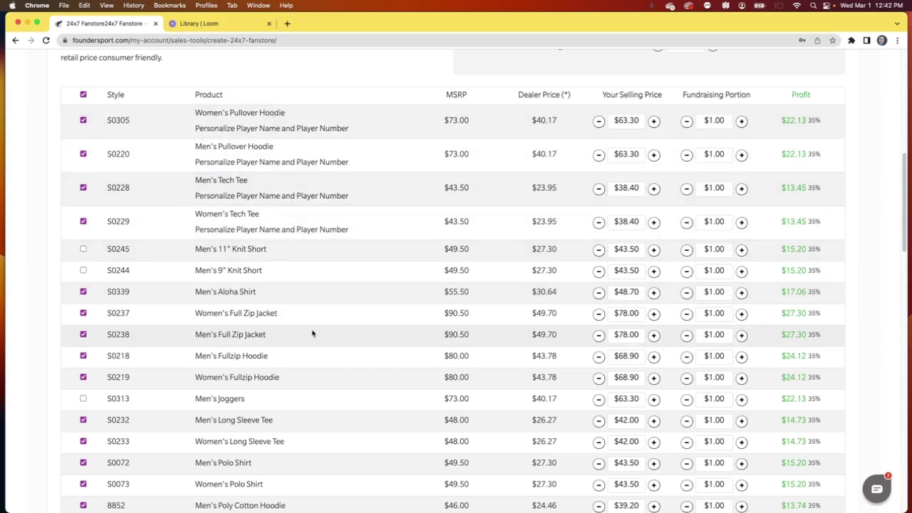
{"action": "scroll", "coordinate": [311, 332], "scroll_direction": "down", "scroll_amount": 2}
{"action": "scroll", "coordinate": [307, 342], "scroll_direction": "down", "scroll_amount": 4}
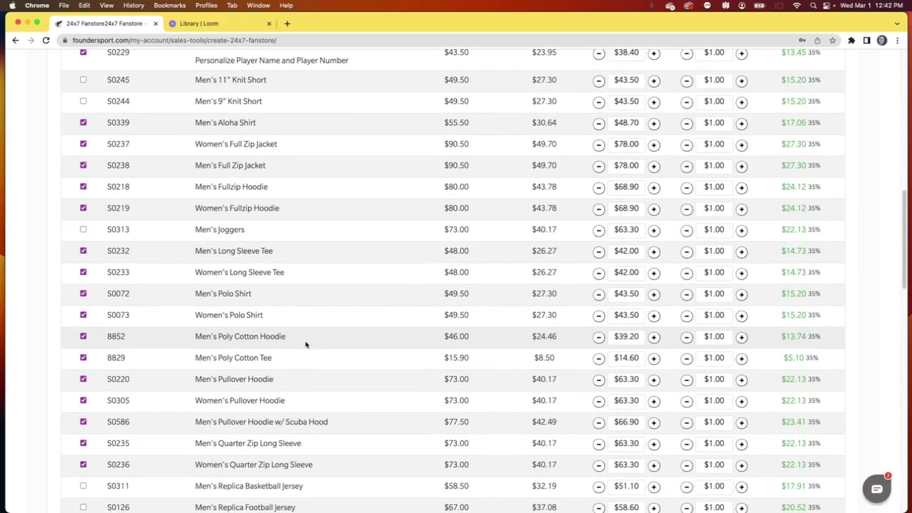
{"action": "scroll", "coordinate": [306, 346], "scroll_direction": "down", "scroll_amount": 3}
{"action": "scroll", "coordinate": [163, 397], "scroll_direction": "down", "scroll_amount": 5}
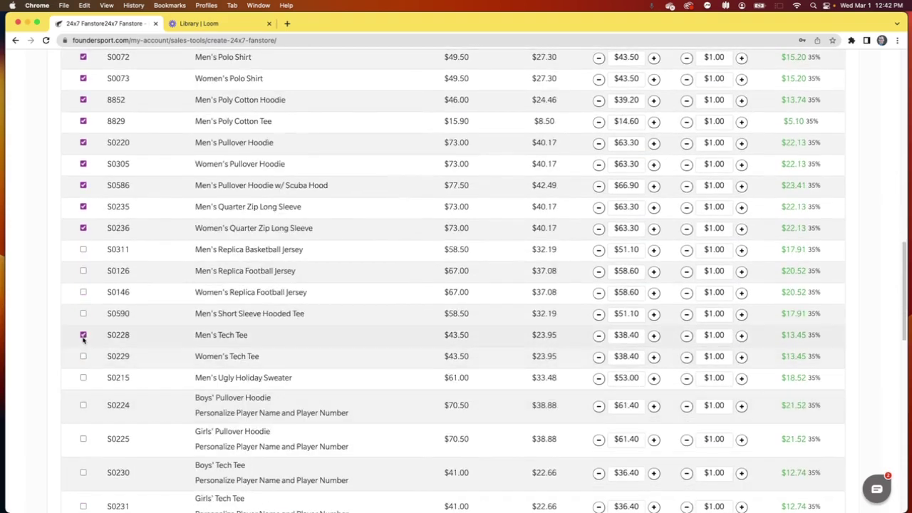
{"action": "left_click", "coordinate": [83, 335]}
- Exclude the non-personalized Men's Pullover Hoodie and Women's Pullover Hoodie from the store's products
{"action": "scroll", "coordinate": [168, 239], "scroll_direction": "up", "scroll_amount": 5}
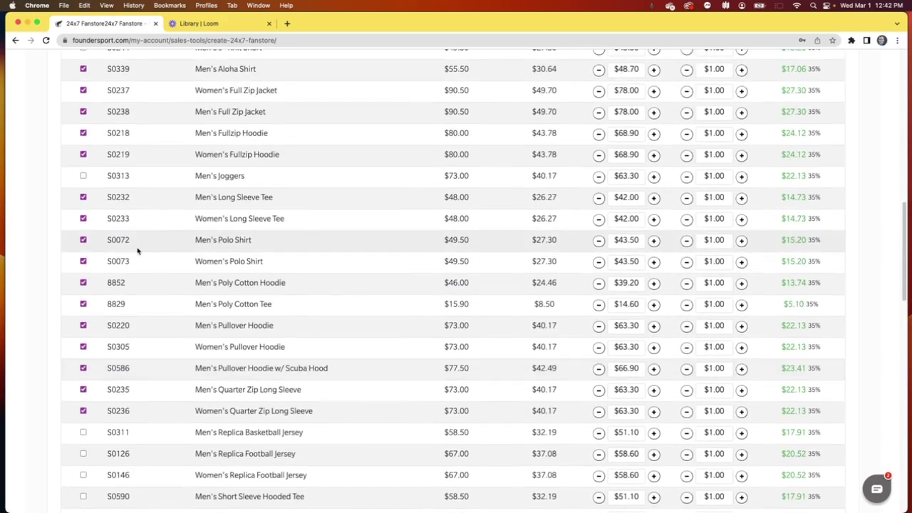
{"action": "scroll", "coordinate": [135, 268], "scroll_direction": "up", "scroll_amount": 3}
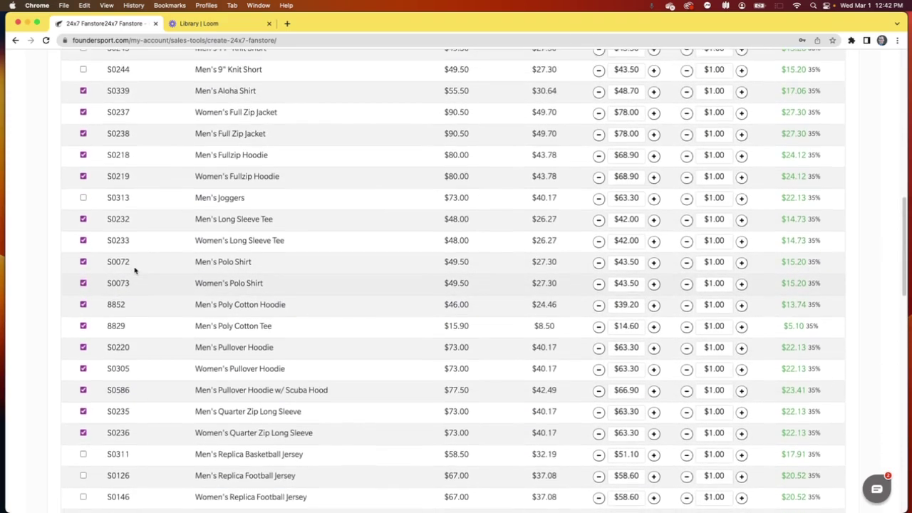
{"action": "scroll", "coordinate": [139, 265], "scroll_direction": "up", "scroll_amount": 1}
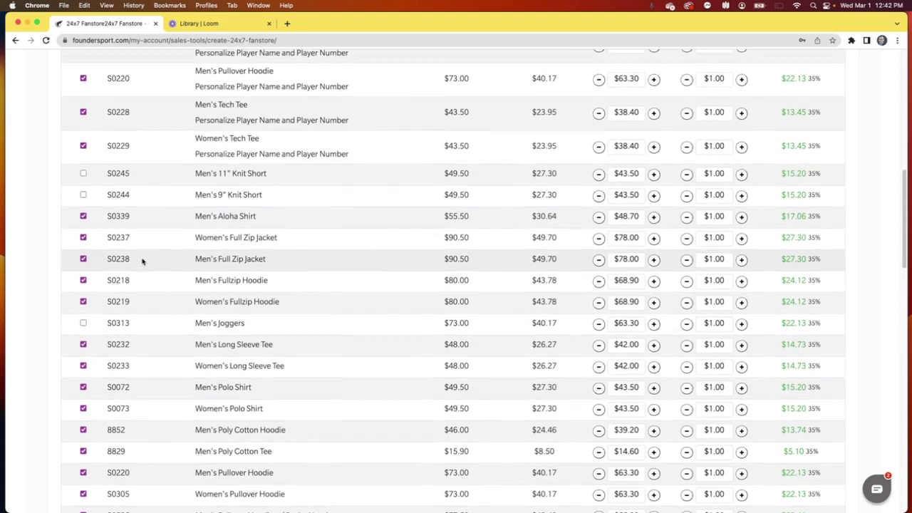
{"action": "scroll", "coordinate": [142, 262], "scroll_direction": "down", "scroll_amount": 2}
{"action": "scroll", "coordinate": [142, 262], "scroll_direction": "down", "scroll_amount": 1}
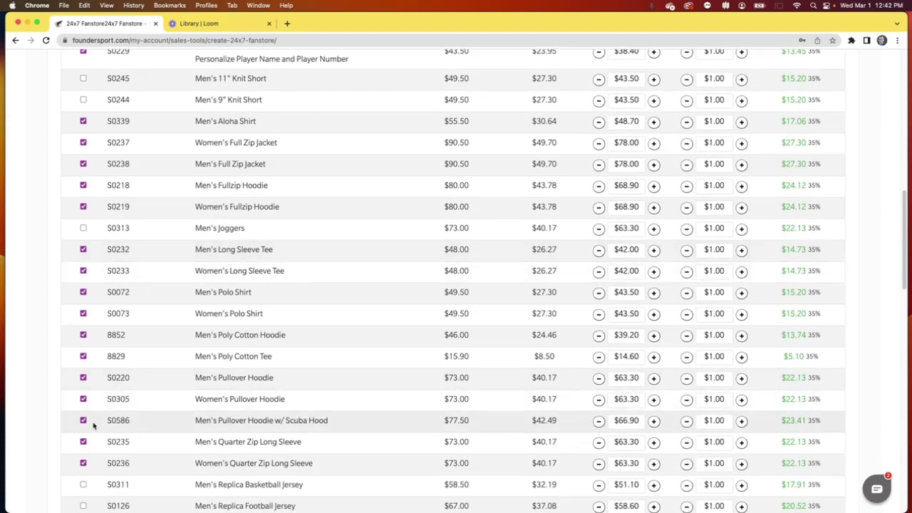
{"action": "left_click", "coordinate": [83, 377]}
{"action": "left_click", "coordinate": [82, 399]}
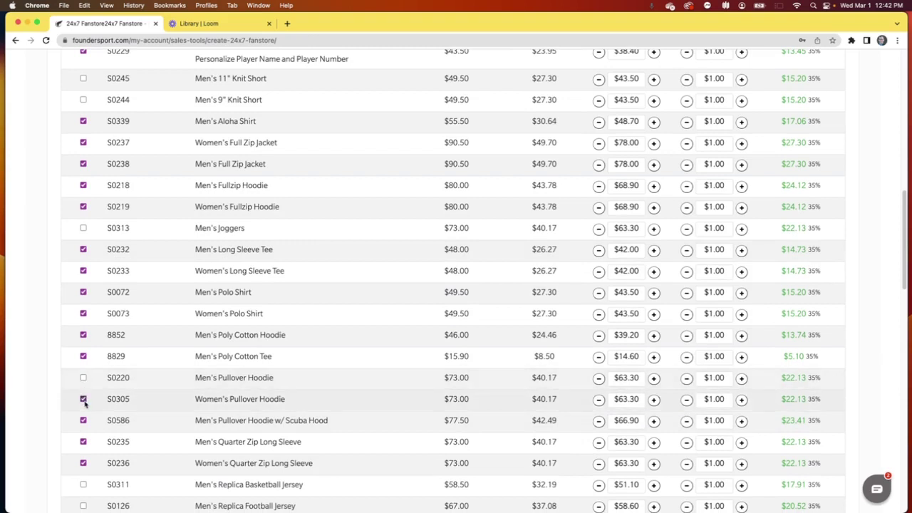
- Proceed to the final review and check the store summary and the list of selected products
{"action": "scroll", "coordinate": [166, 159], "scroll_direction": "up", "scroll_amount": 3}
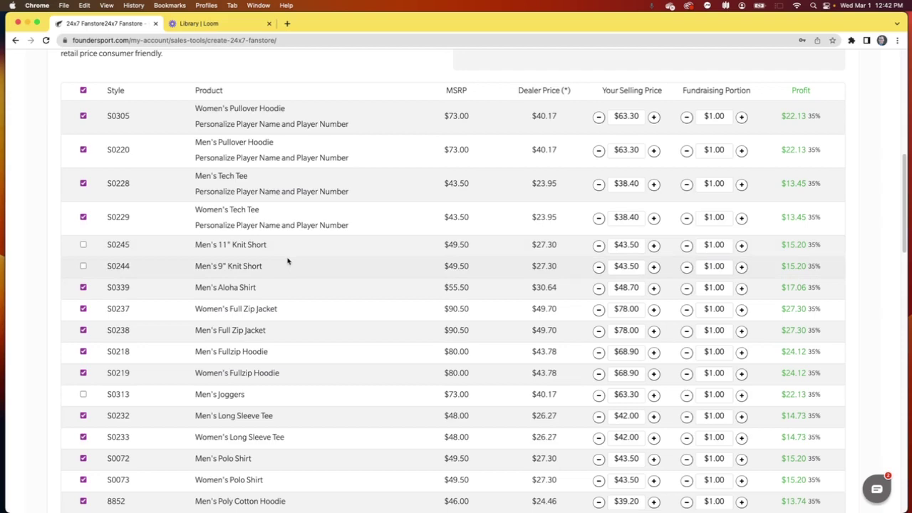
{"action": "scroll", "coordinate": [320, 275], "scroll_direction": "down", "scroll_amount": 8}
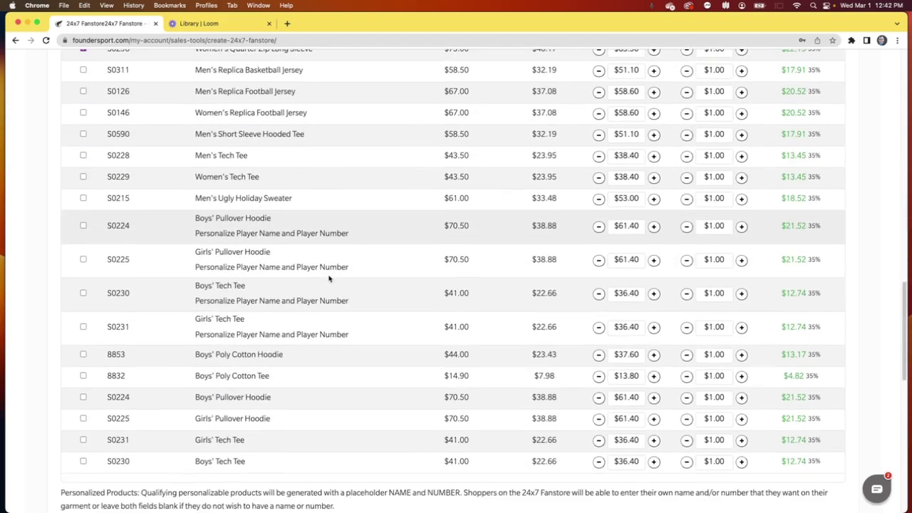
{"action": "scroll", "coordinate": [320, 275], "scroll_direction": "up", "scroll_amount": 2}
{"action": "scroll", "coordinate": [332, 278], "scroll_direction": "down", "scroll_amount": 10}
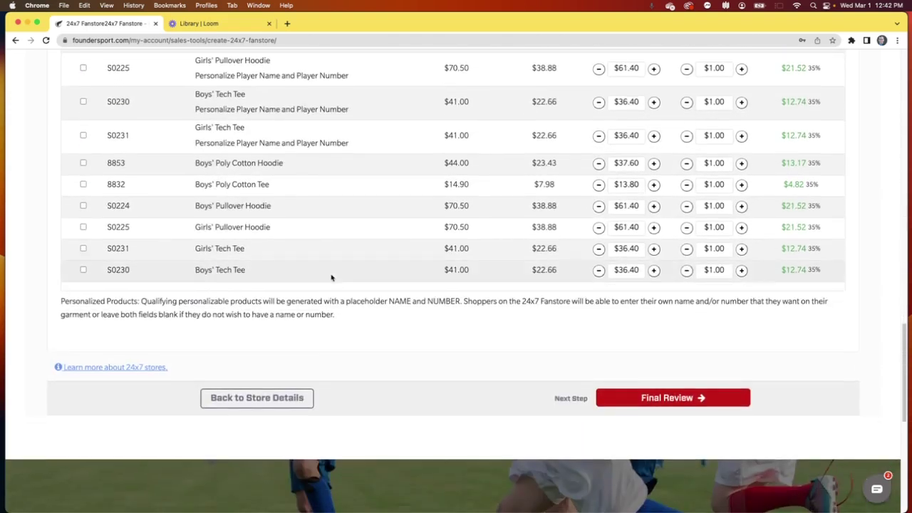
{"action": "left_click", "coordinate": [662, 401]}
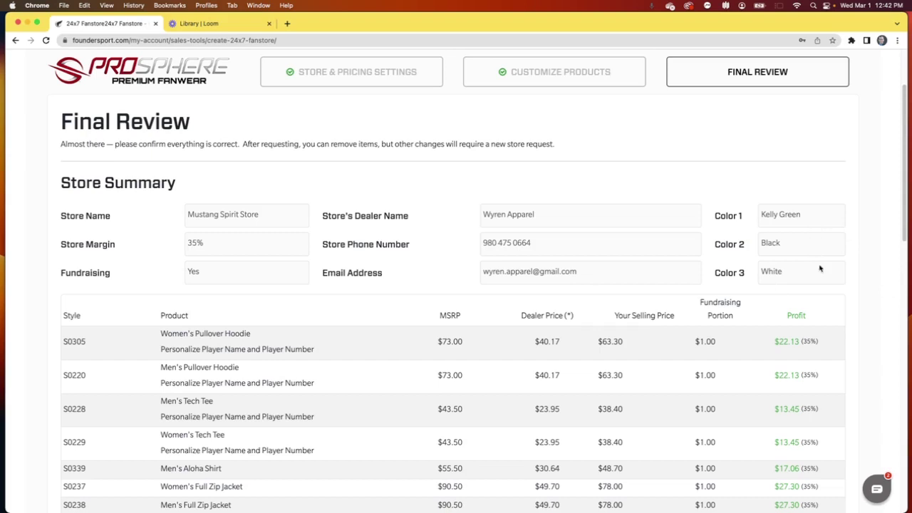
{"action": "scroll", "coordinate": [791, 354], "scroll_direction": "down", "scroll_amount": 5}
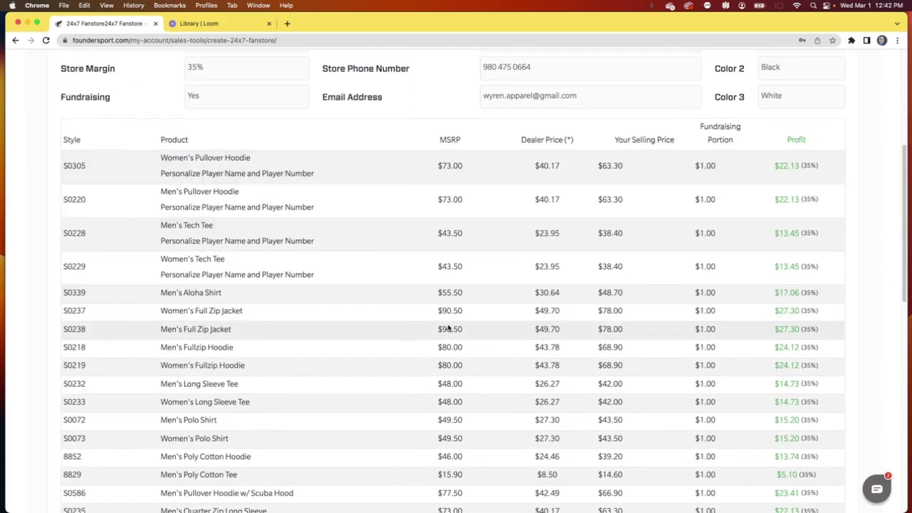
{"action": "scroll", "coordinate": [446, 328], "scroll_direction": "down", "scroll_amount": 2}
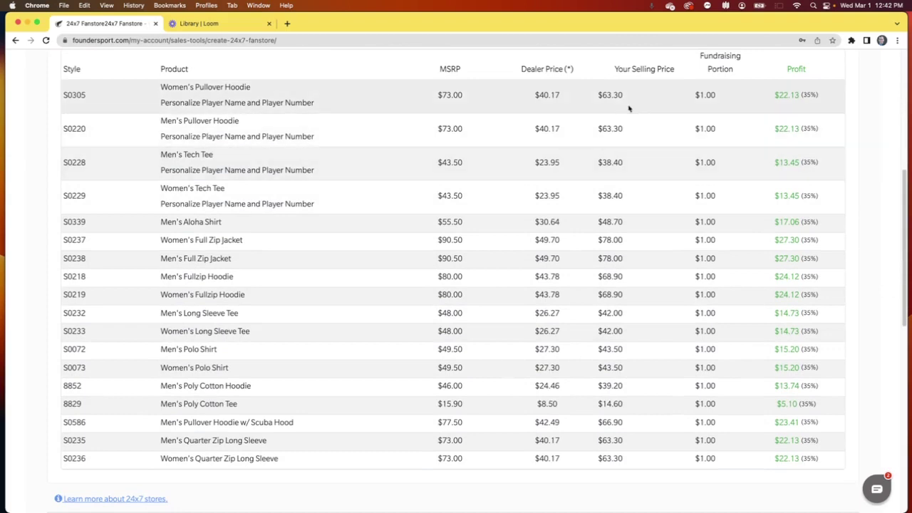
{"action": "scroll", "coordinate": [784, 445], "scroll_direction": "down", "scroll_amount": 4}
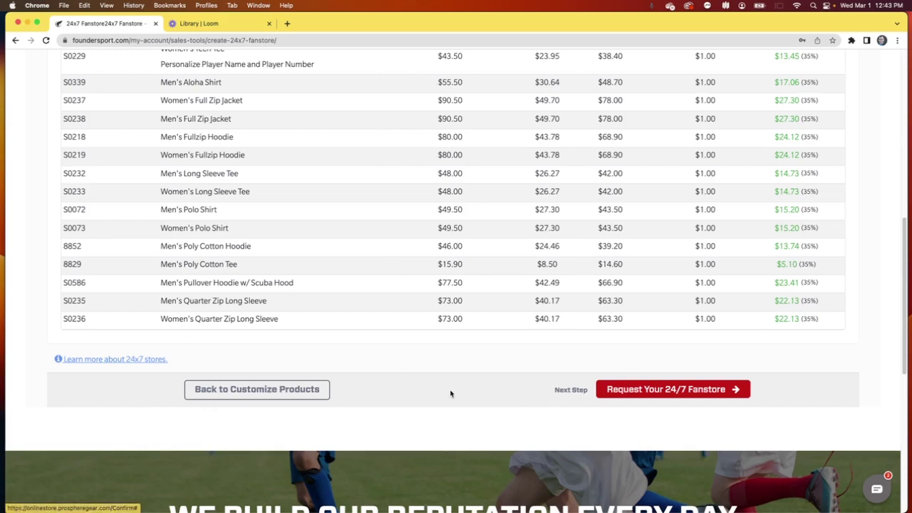
- Go back from the final review to the earlier setup stages, and advance through pricing to the final review again
{"action": "left_click", "coordinate": [266, 394]}
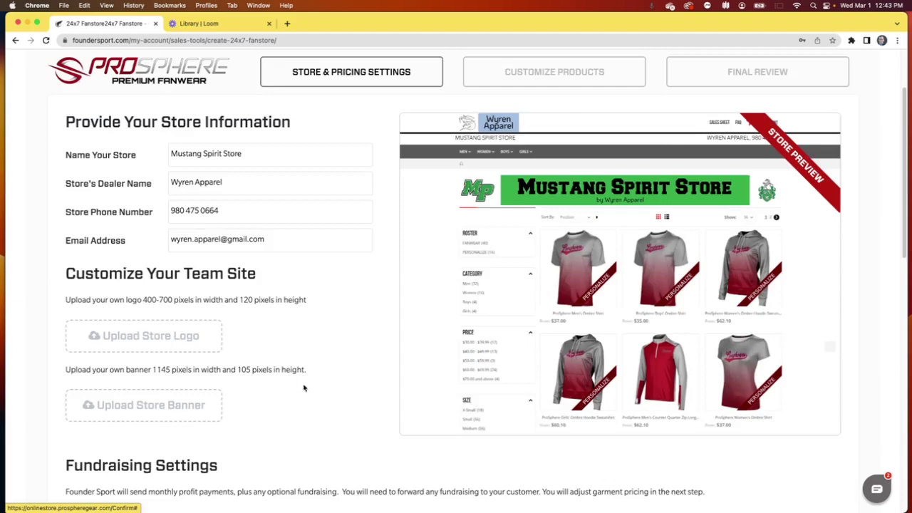
{"action": "scroll", "coordinate": [305, 372], "scroll_direction": "down", "scroll_amount": 3}
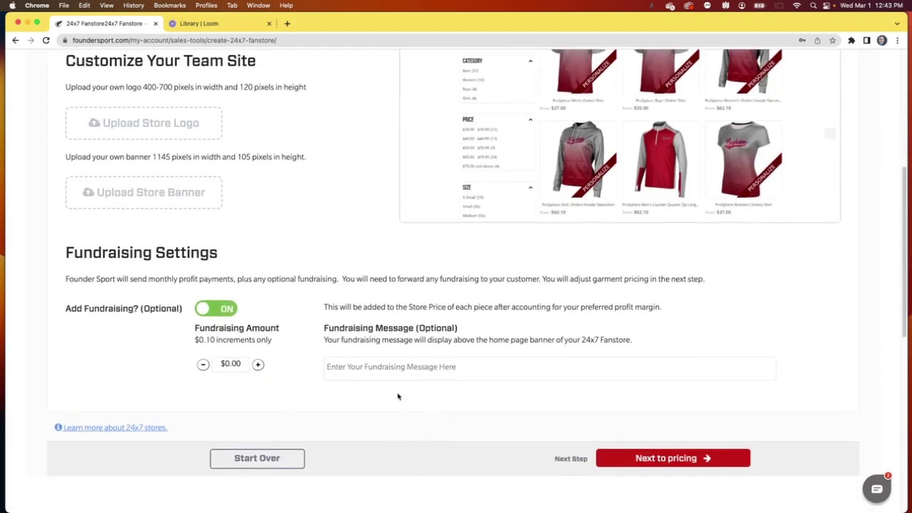
{"action": "left_click", "coordinate": [670, 462]}
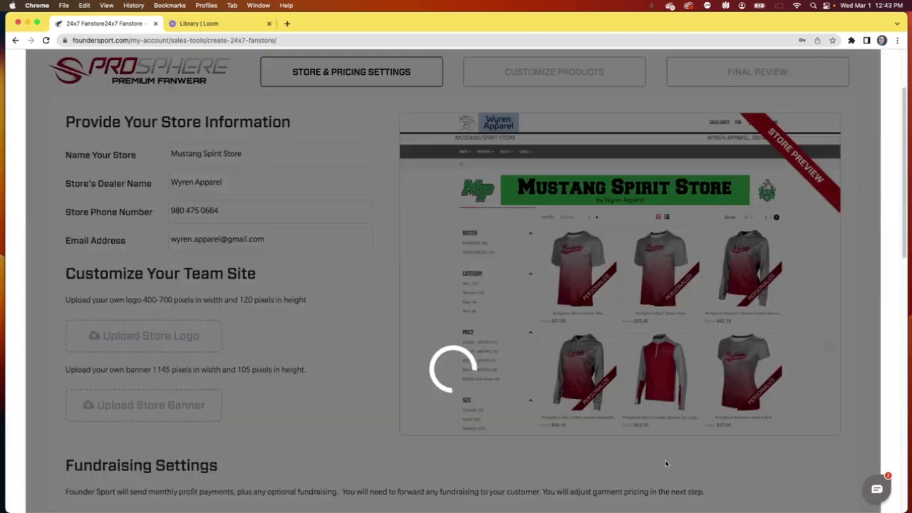
{"action": "scroll", "coordinate": [696, 411], "scroll_direction": "down", "scroll_amount": 6}
{"action": "scroll", "coordinate": [697, 411], "scroll_direction": "down", "scroll_amount": 15}
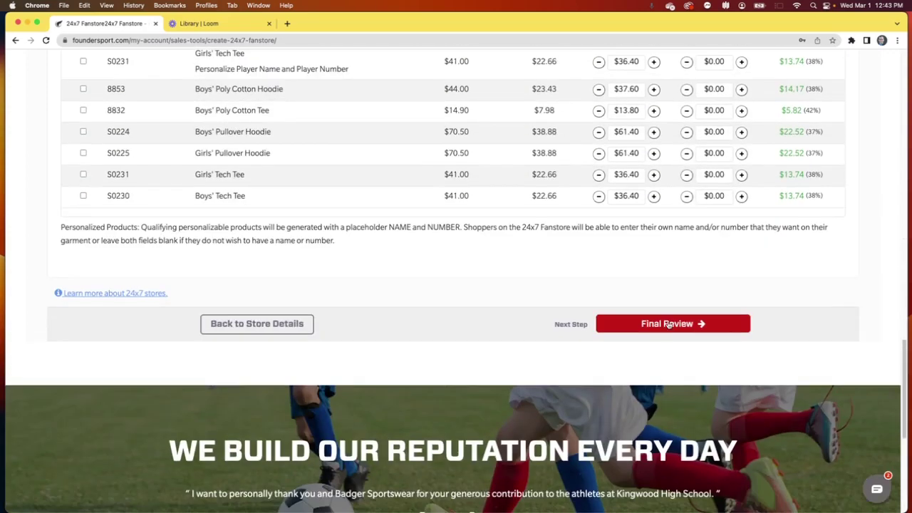
{"action": "left_click", "coordinate": [669, 324]}
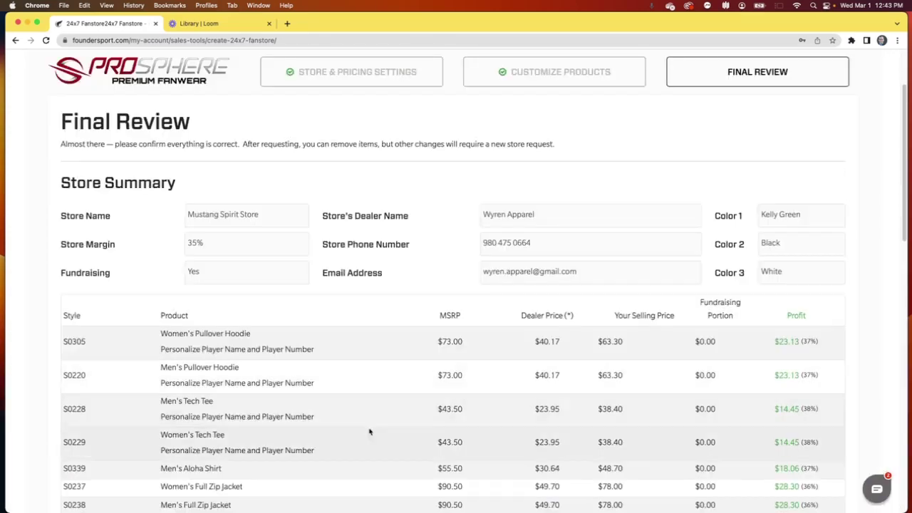
- Submit the request for the Mustang Spirit Store 24/7 Fanstore from the final review
{"action": "scroll", "coordinate": [641, 310], "scroll_direction": "down", "scroll_amount": 15}
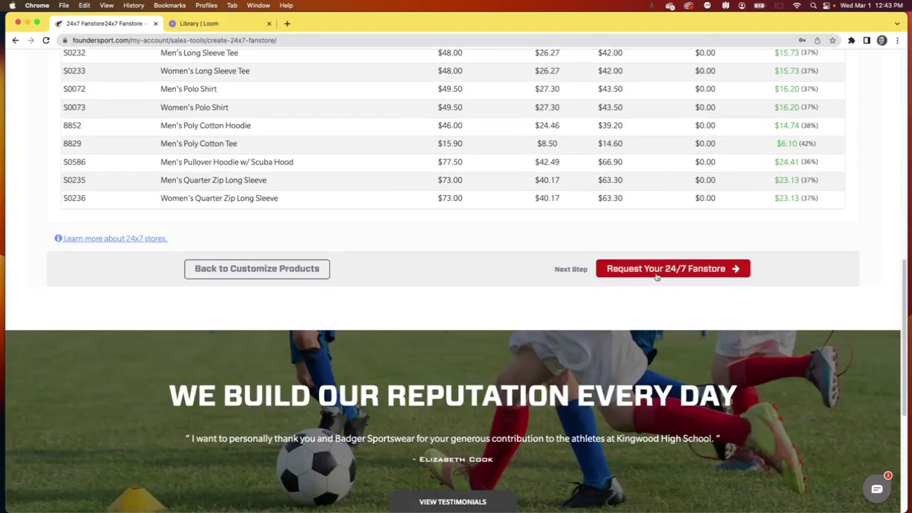
{"action": "left_click", "coordinate": [654, 271]}
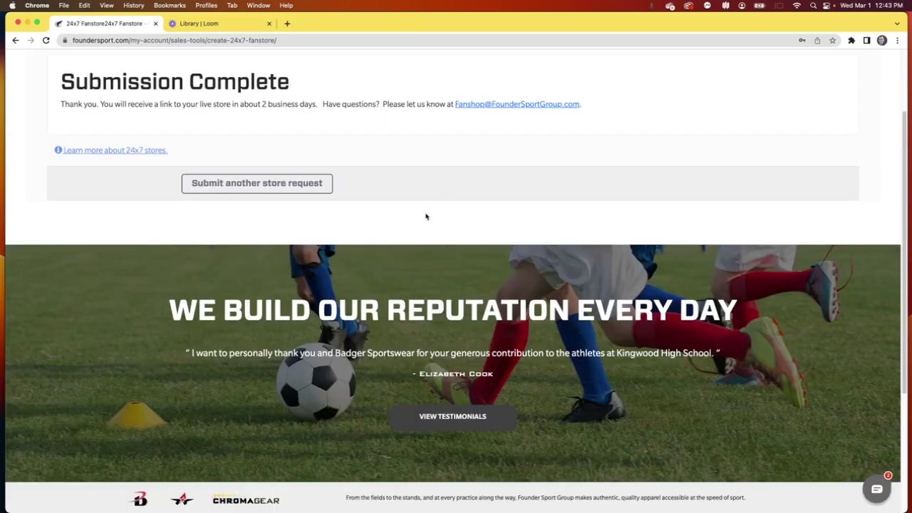
{"action": "scroll", "coordinate": [426, 217], "scroll_direction": "up", "scroll_amount": 1}
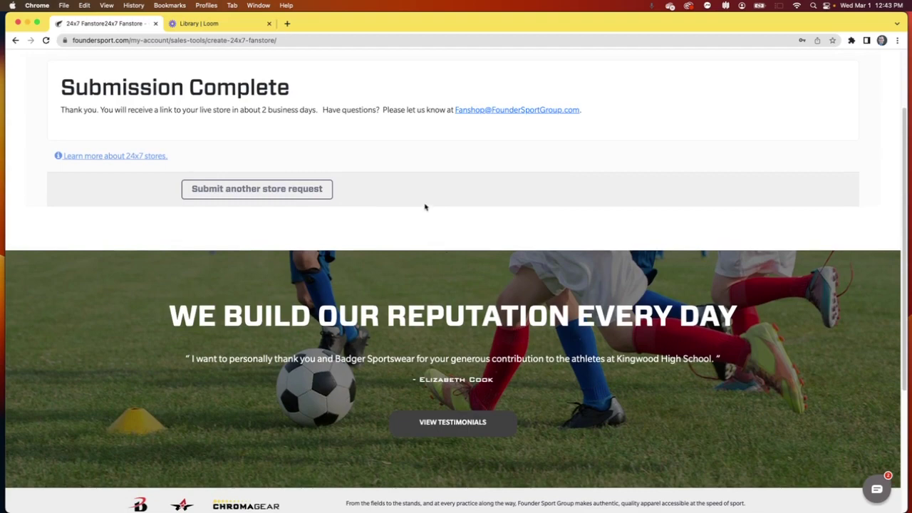
- Go to the account area and open the management list of existing 24x7 Fanstores
{"action": "scroll", "coordinate": [423, 203], "scroll_direction": "up", "scroll_amount": 3}
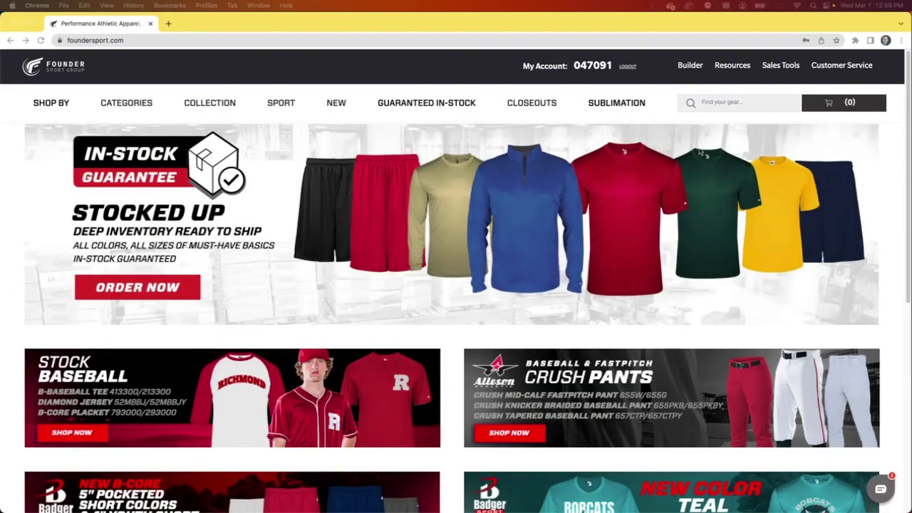
{"action": "left_click", "coordinate": [530, 67]}
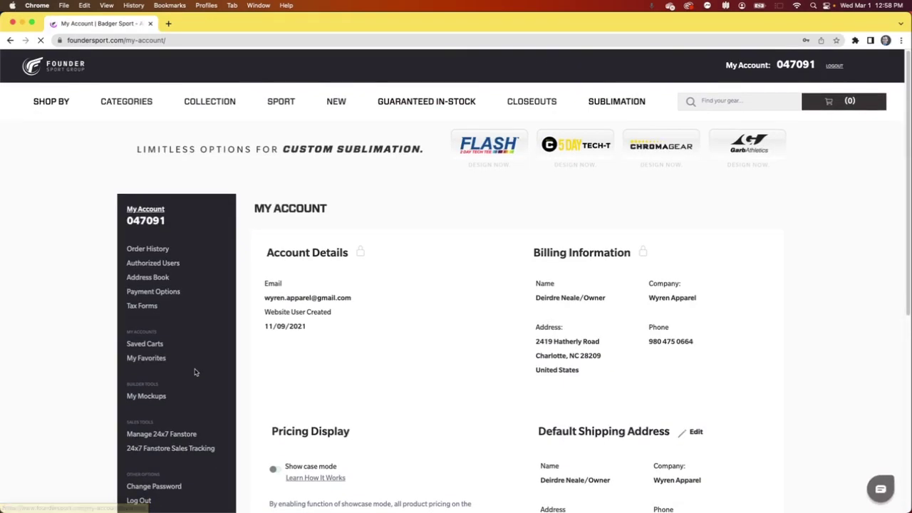
{"action": "scroll", "coordinate": [198, 352], "scroll_direction": "down", "scroll_amount": 2}
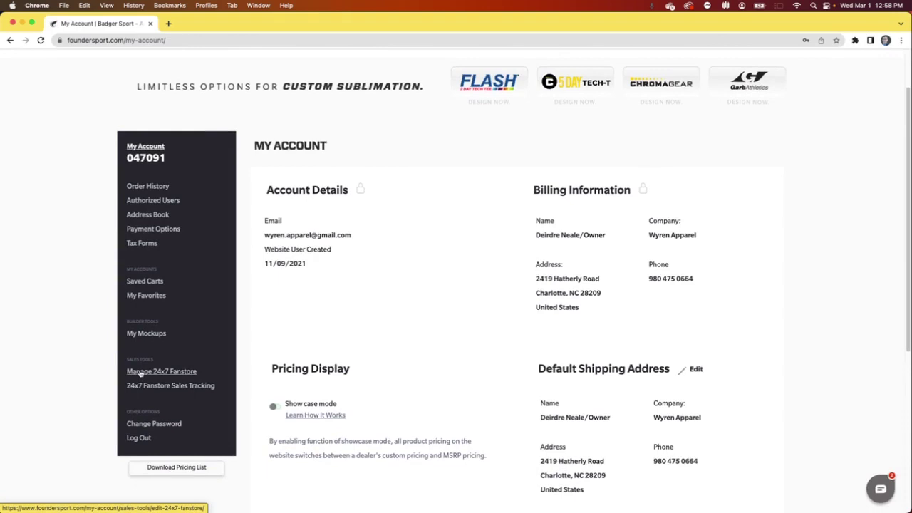
{"action": "left_click", "coordinate": [141, 372]}
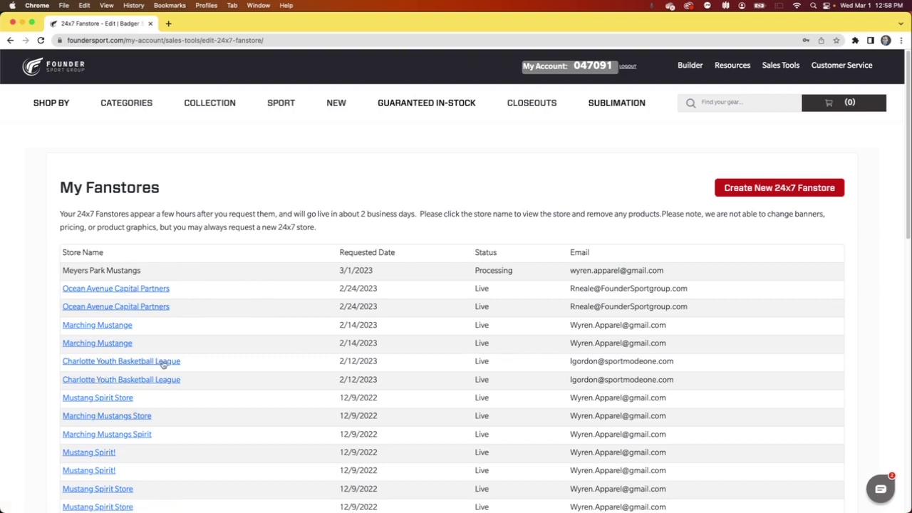
- Open a live Mustang store from the My Fanstores list to show the products that can be removed
{"action": "scroll", "coordinate": [214, 363], "scroll_direction": "down", "scroll_amount": 1}
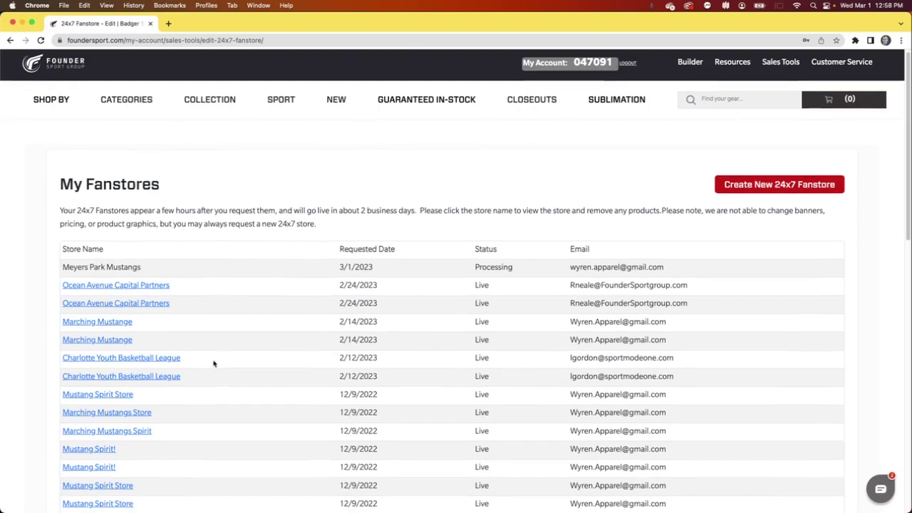
{"action": "scroll", "coordinate": [76, 398], "scroll_direction": "down", "scroll_amount": 2}
{"action": "left_click", "coordinate": [77, 398]}
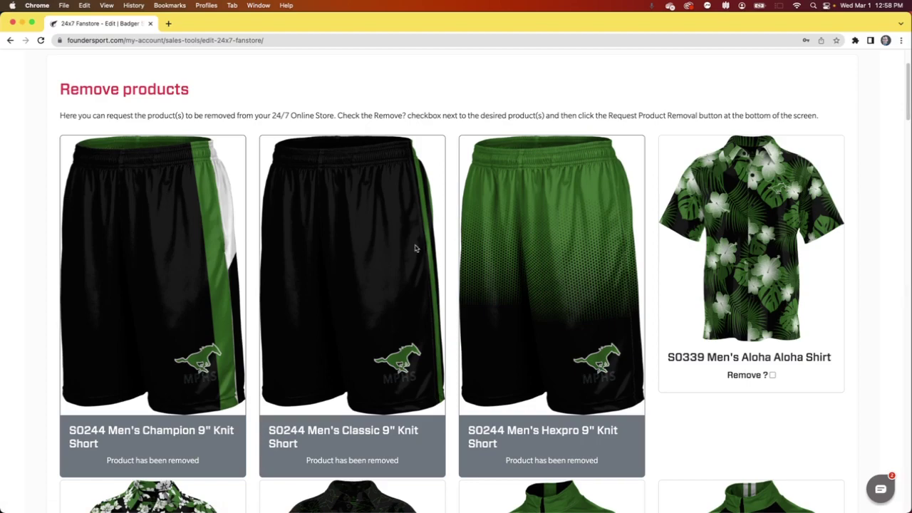
- Mark the S0215 Men's Jolly, Winter and Wonderland Ugly Holiday Sweaters for removal from the store
{"action": "scroll", "coordinate": [618, 255], "scroll_direction": "down", "scroll_amount": 3}
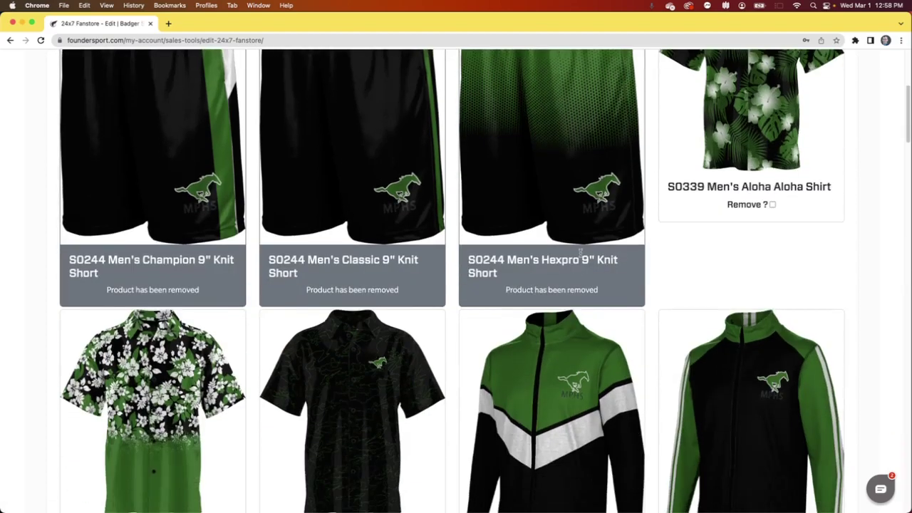
{"action": "scroll", "coordinate": [580, 252], "scroll_direction": "down", "scroll_amount": 10}
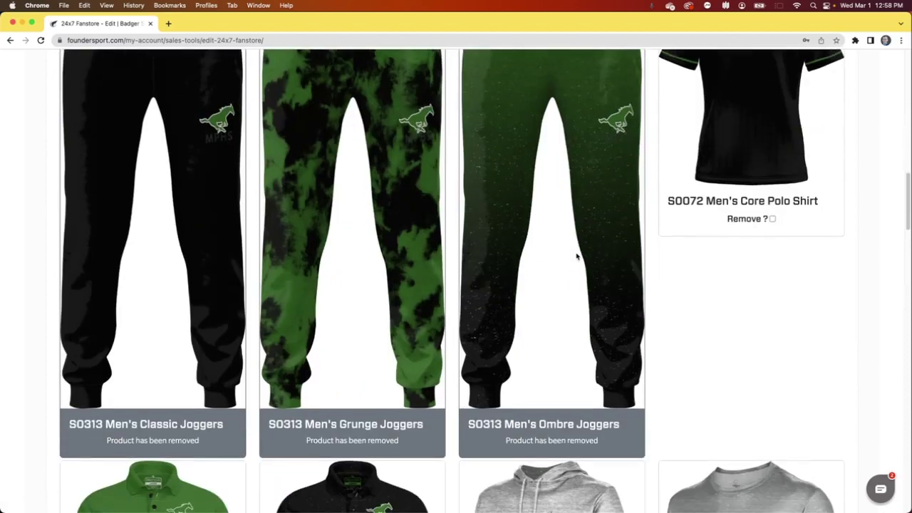
{"action": "scroll", "coordinate": [577, 257], "scroll_direction": "down", "scroll_amount": 11}
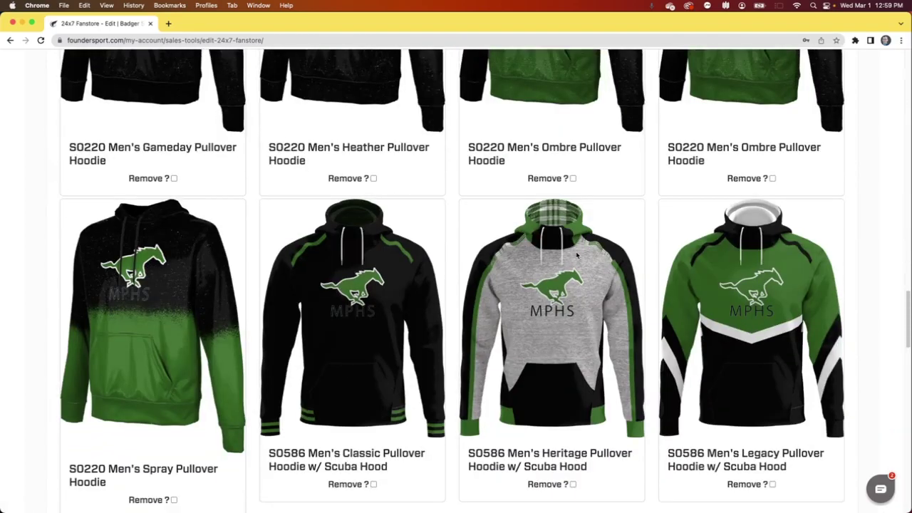
{"action": "scroll", "coordinate": [578, 256], "scroll_direction": "down", "scroll_amount": 8}
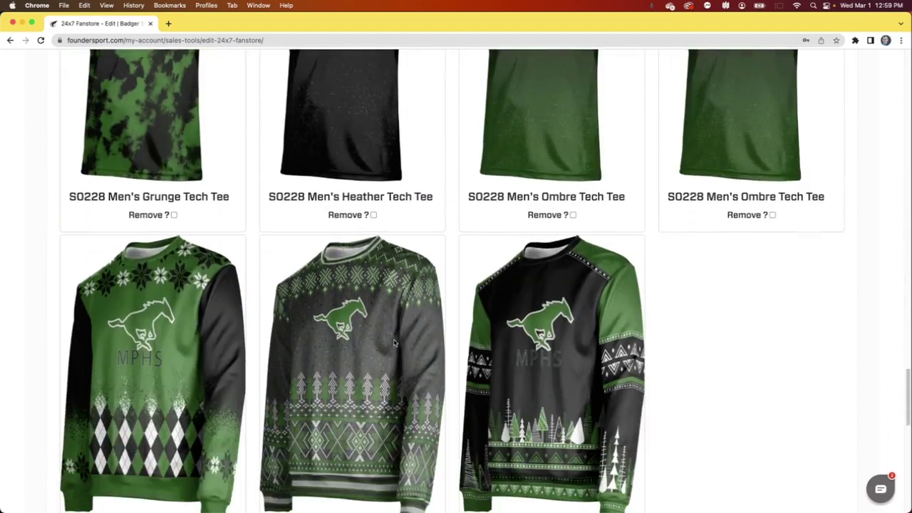
{"action": "scroll", "coordinate": [395, 343], "scroll_direction": "down", "scroll_amount": 1}
{"action": "scroll", "coordinate": [169, 456], "scroll_direction": "down", "scroll_amount": 1}
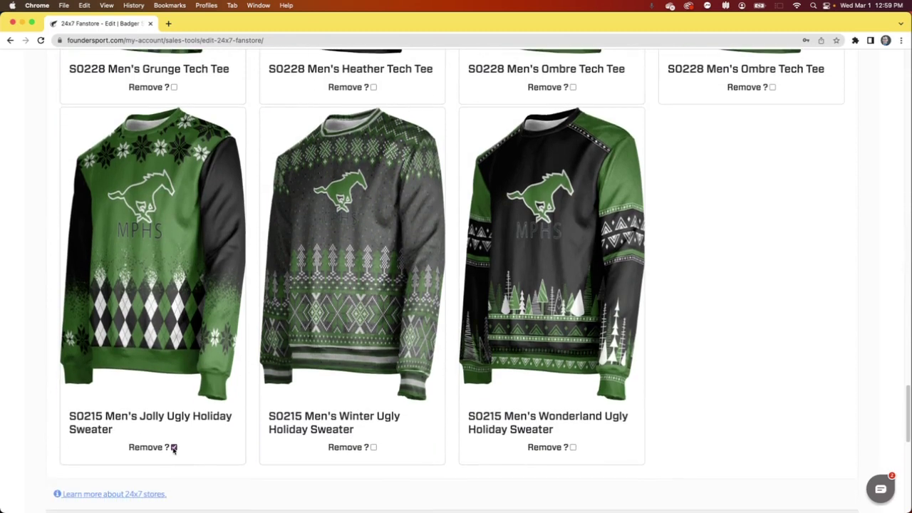
{"action": "left_click", "coordinate": [374, 448]}
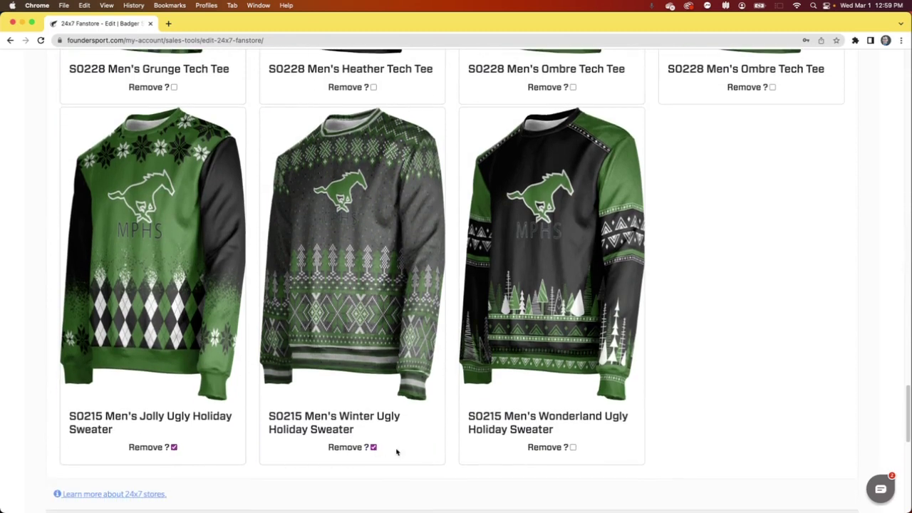
{"action": "left_click", "coordinate": [573, 447]}
- Submit the product removal request for the marked holiday sweaters and check the confirmation
{"action": "scroll", "coordinate": [651, 444], "scroll_direction": "down", "scroll_amount": 3}
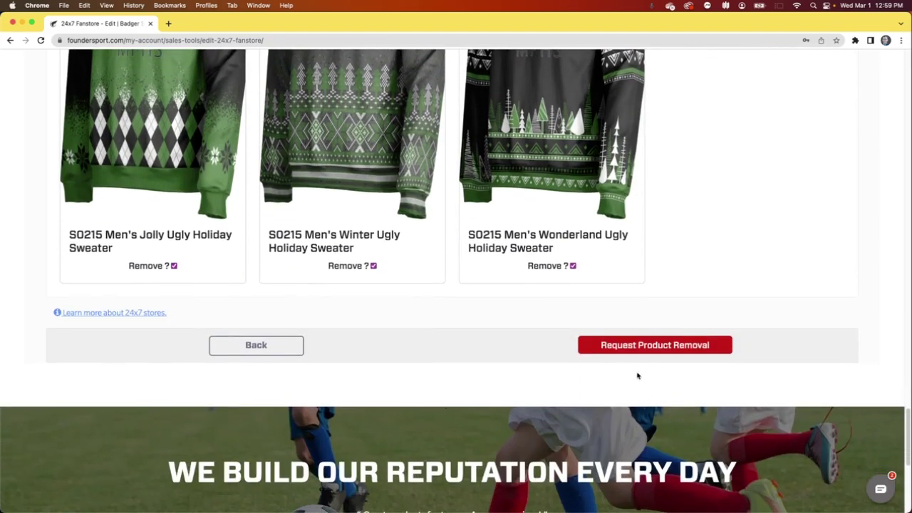
{"action": "left_click", "coordinate": [627, 346]}
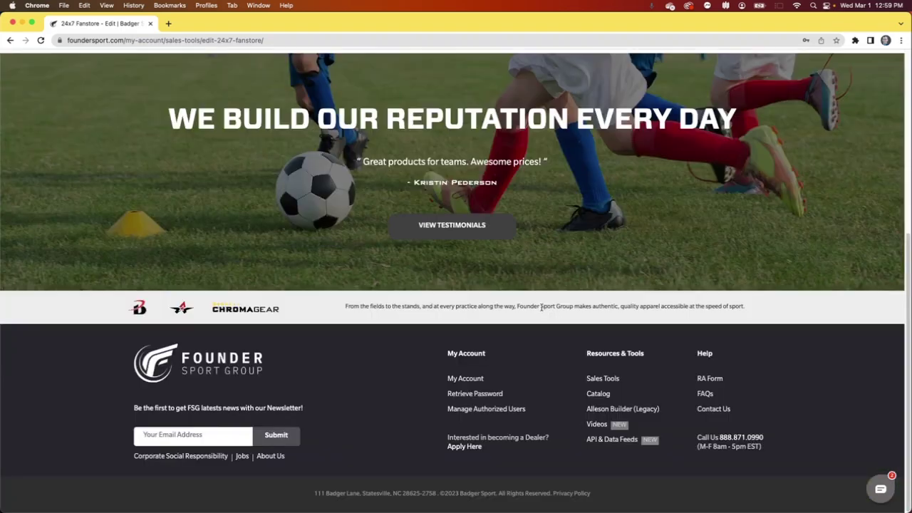
{"action": "scroll", "coordinate": [478, 281], "scroll_direction": "up", "scroll_amount": 5}
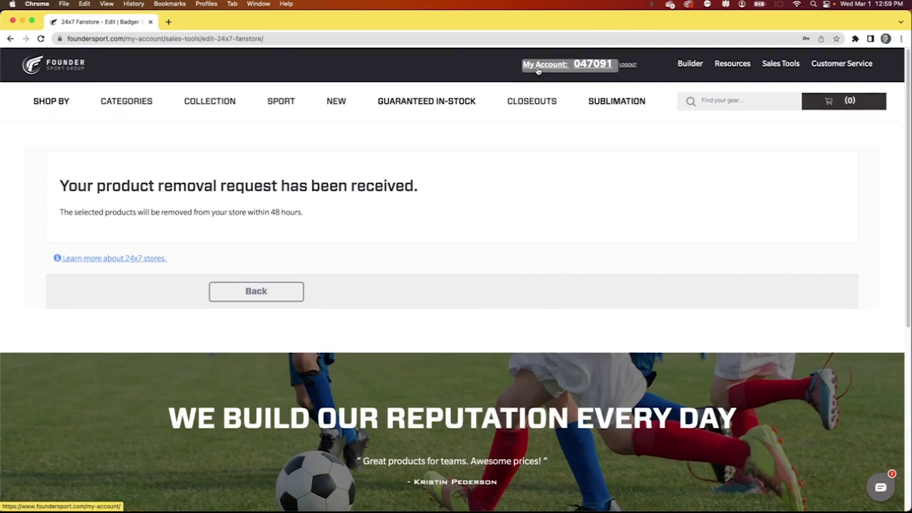
- Return to the account area and open the 24x7 Fanstore sales tracking page
{"action": "left_click", "coordinate": [539, 66]}
{"action": "scroll", "coordinate": [459, 258], "scroll_direction": "down", "scroll_amount": 1}
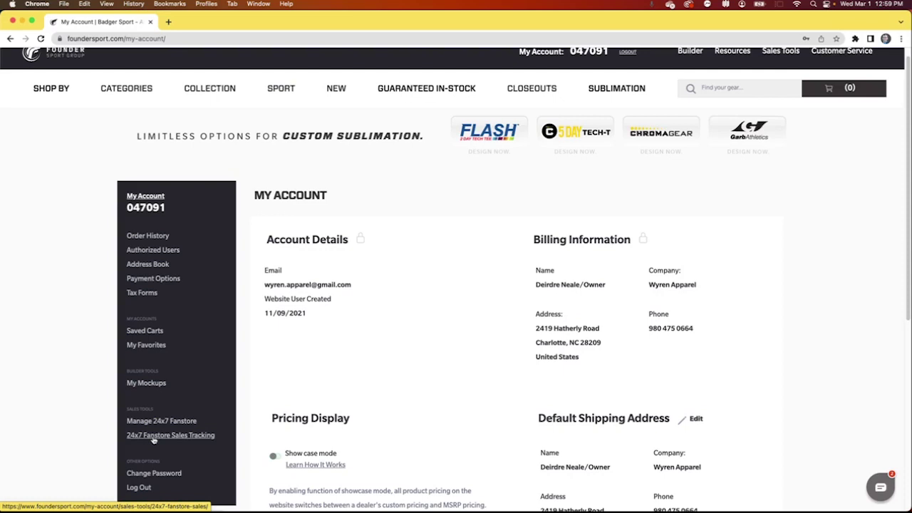
{"action": "left_click", "coordinate": [153, 437]}
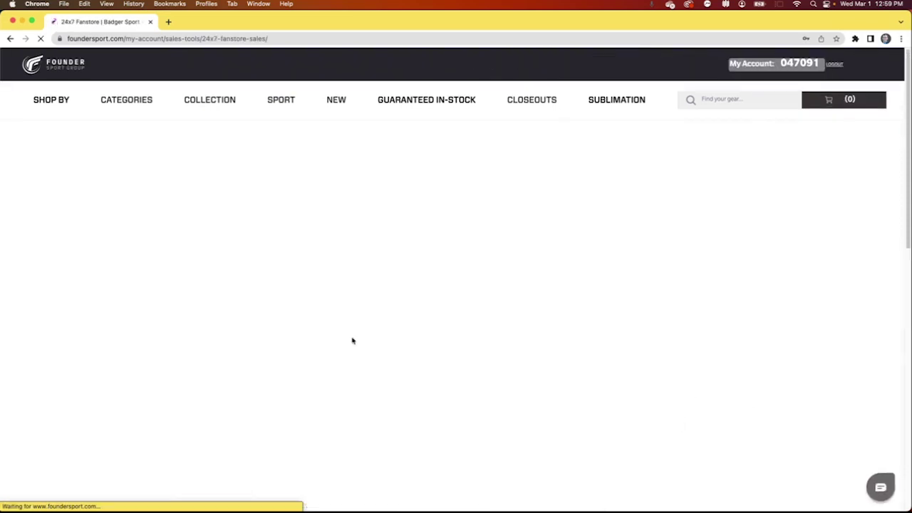